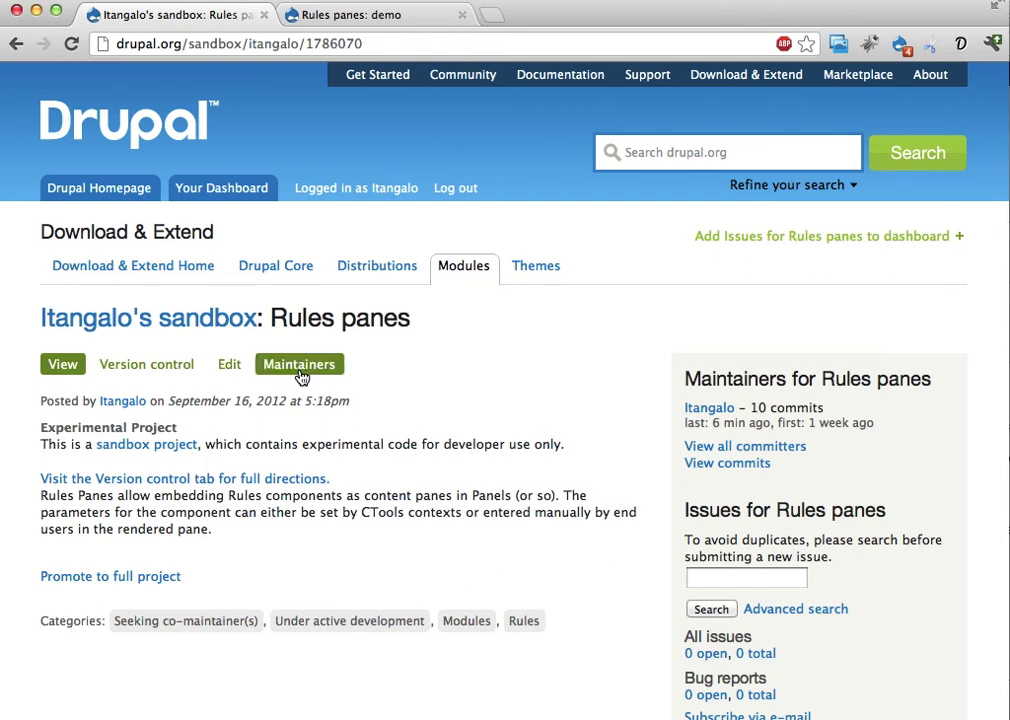
# Highlight the 'Rules panes' title on the drupal.org sandbox page, then switch to the local demo site.
pyautogui.moveTo(269, 317); pyautogui.dragTo(405, 307)
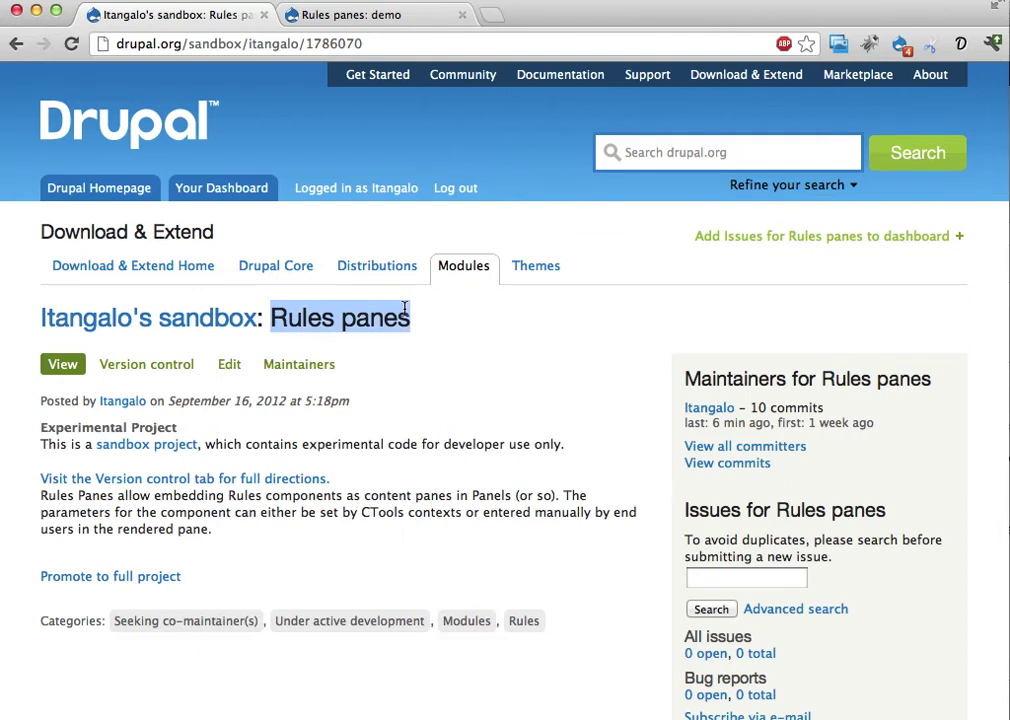
pyautogui.click(366, 318)
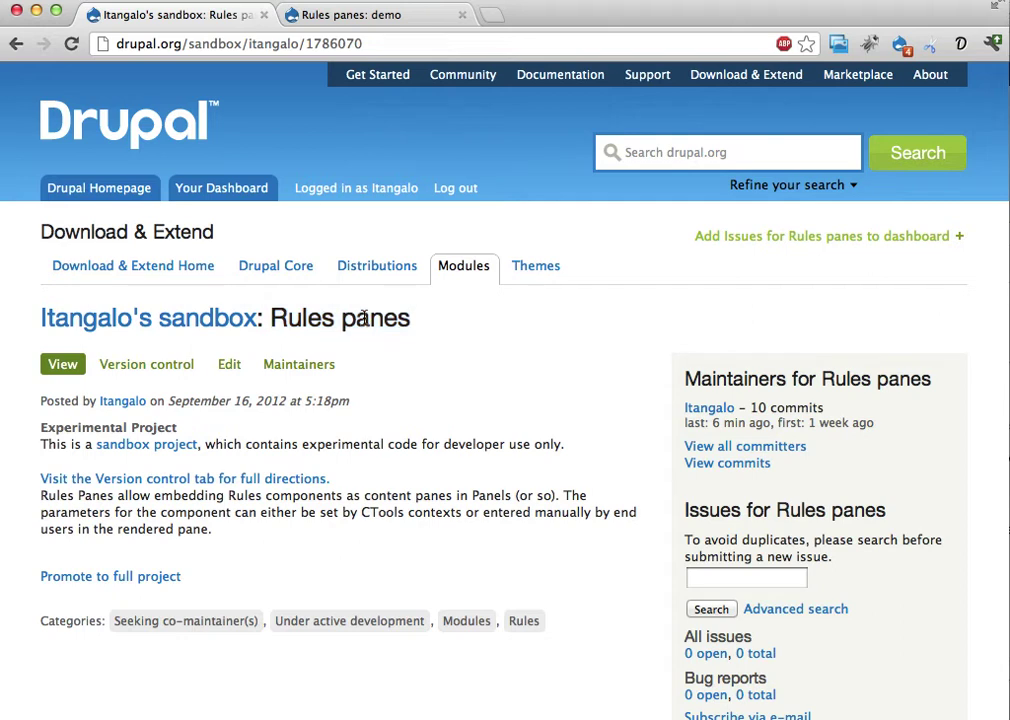
pyautogui.click(347, 15)
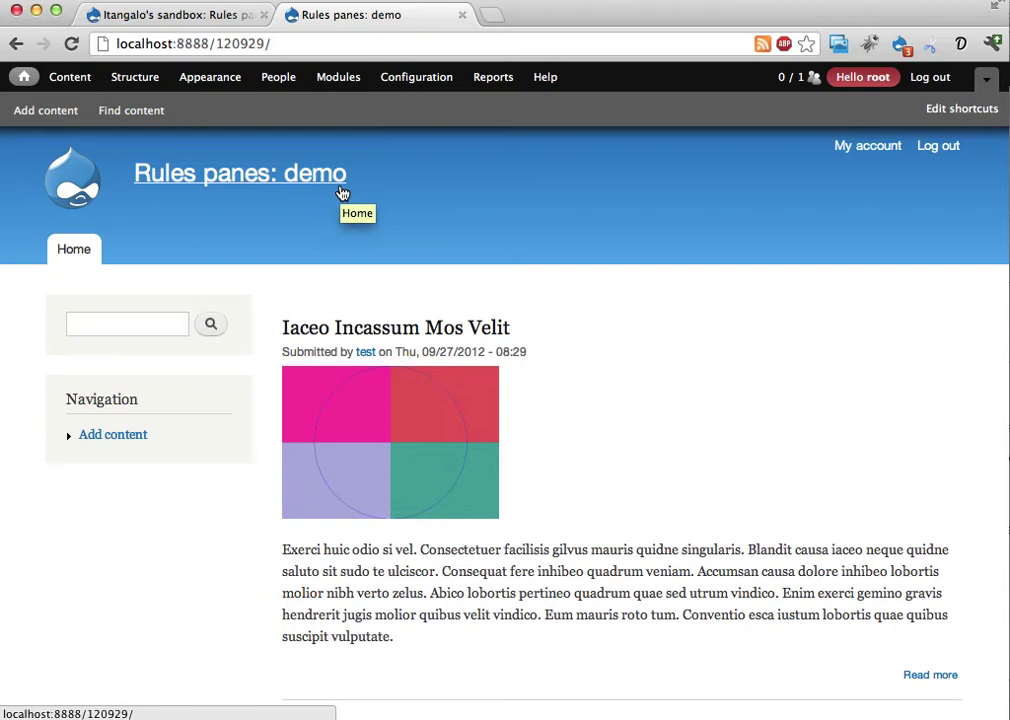
# Open the existing 'Iaceo Incassum Mos Velit' article.
pyautogui.click(429, 340)
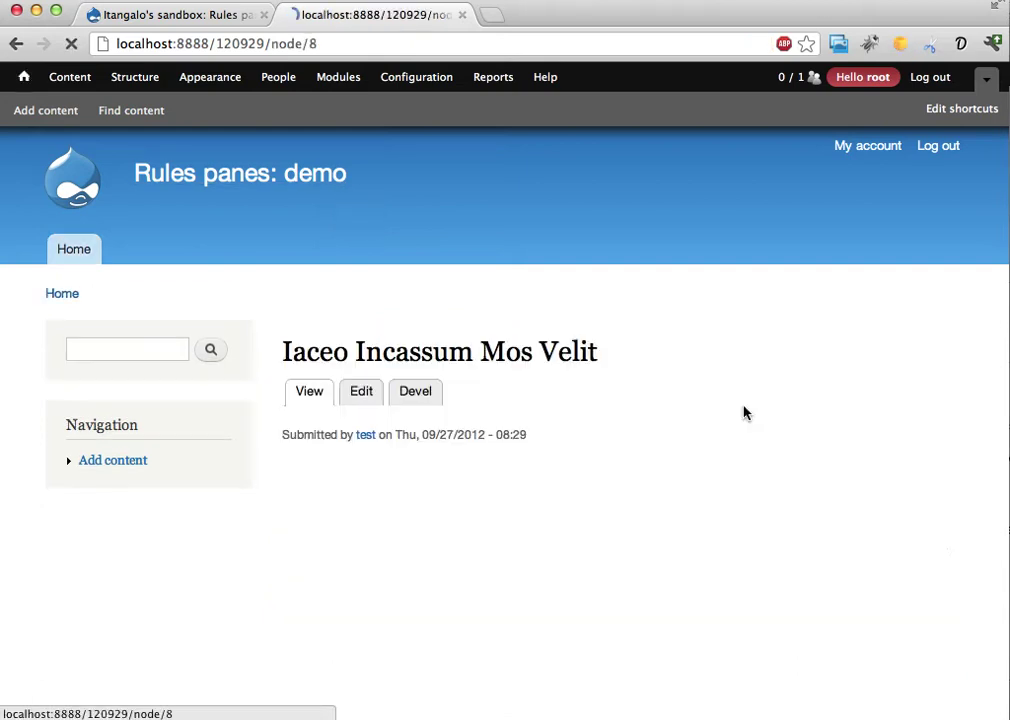
pyautogui.scroll(-10, 667, 465)
pyautogui.scroll(10, 667, 463)
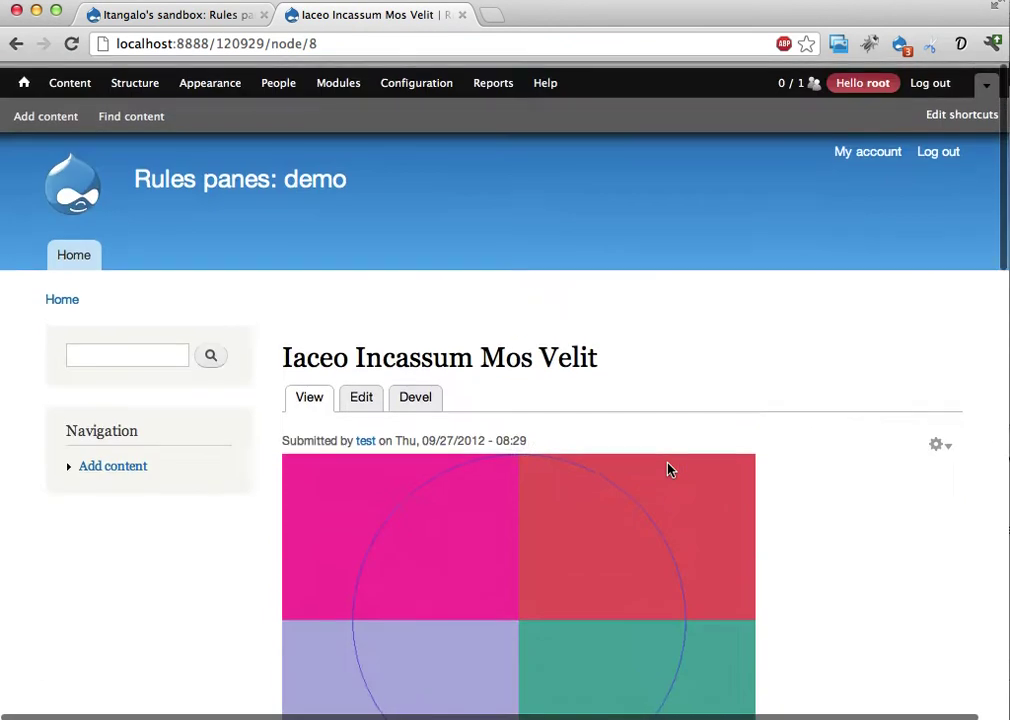
# Create an Article titled 'Test article' with body 'Some text.' and save it.
pyautogui.click(32, 111)
pyautogui.click(92, 246)
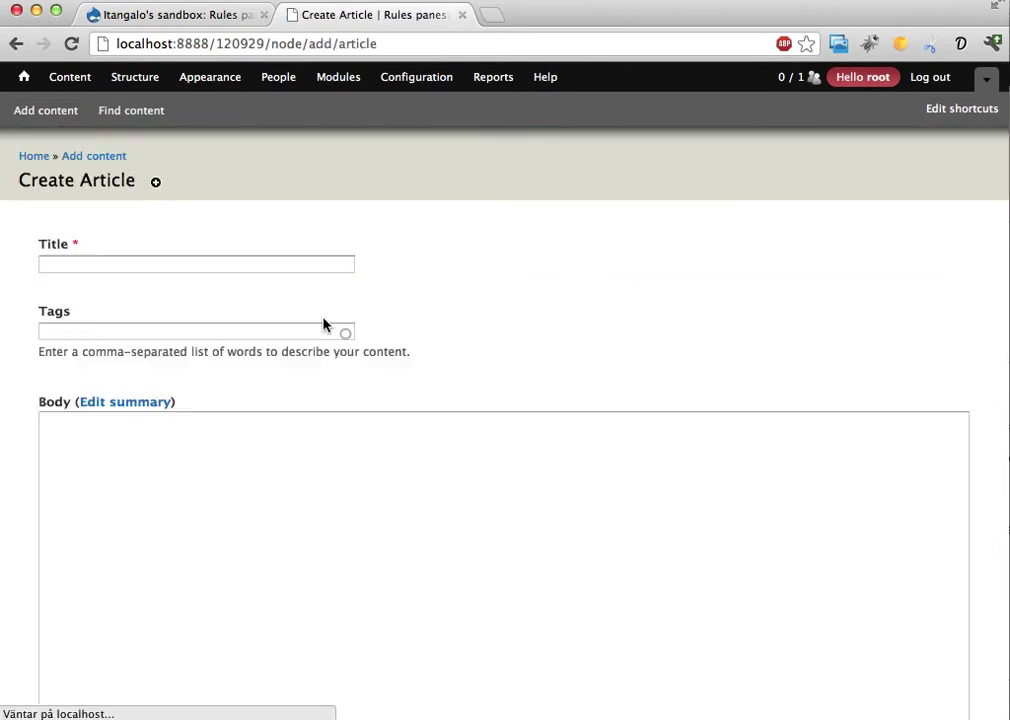
pyautogui.click(185, 266)
pyautogui.write('Test artic')
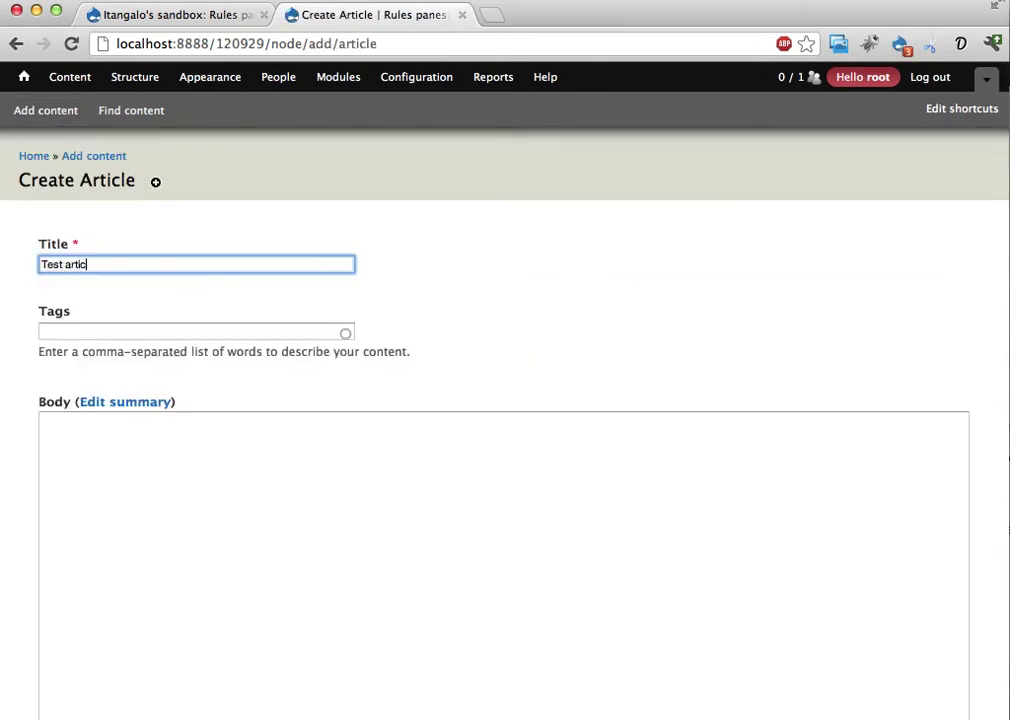
pyautogui.write('le')
pyautogui.click(198, 503)
pyautogui.write('Some text.')
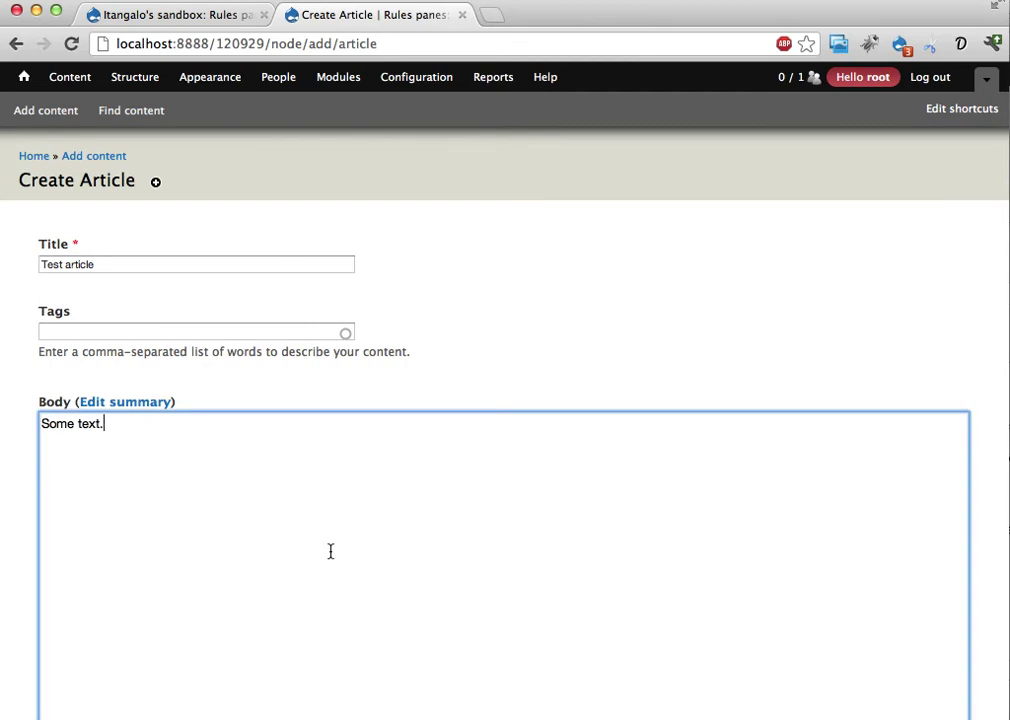
pyautogui.scroll(-10, 330, 551)
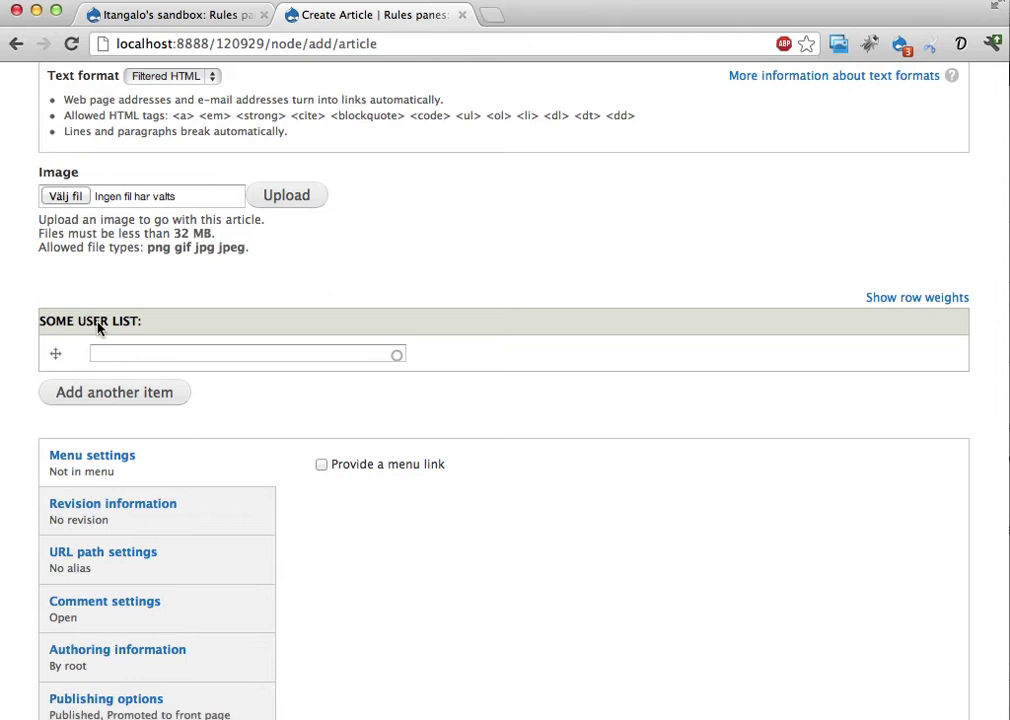
pyautogui.scroll(-3, 194, 371)
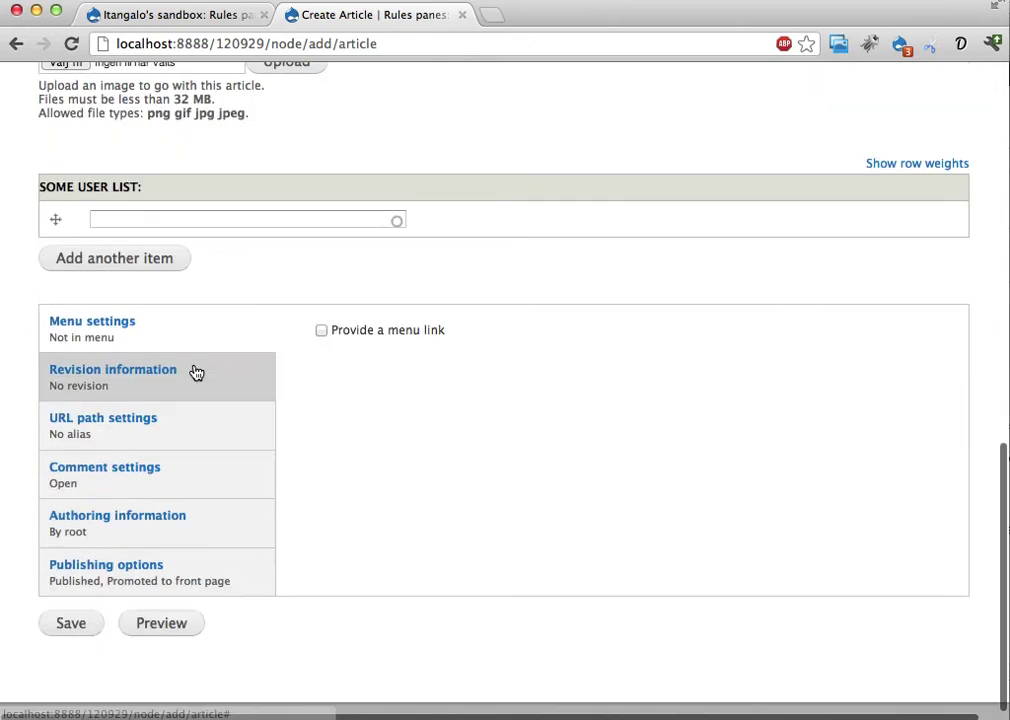
pyautogui.click(72, 646)
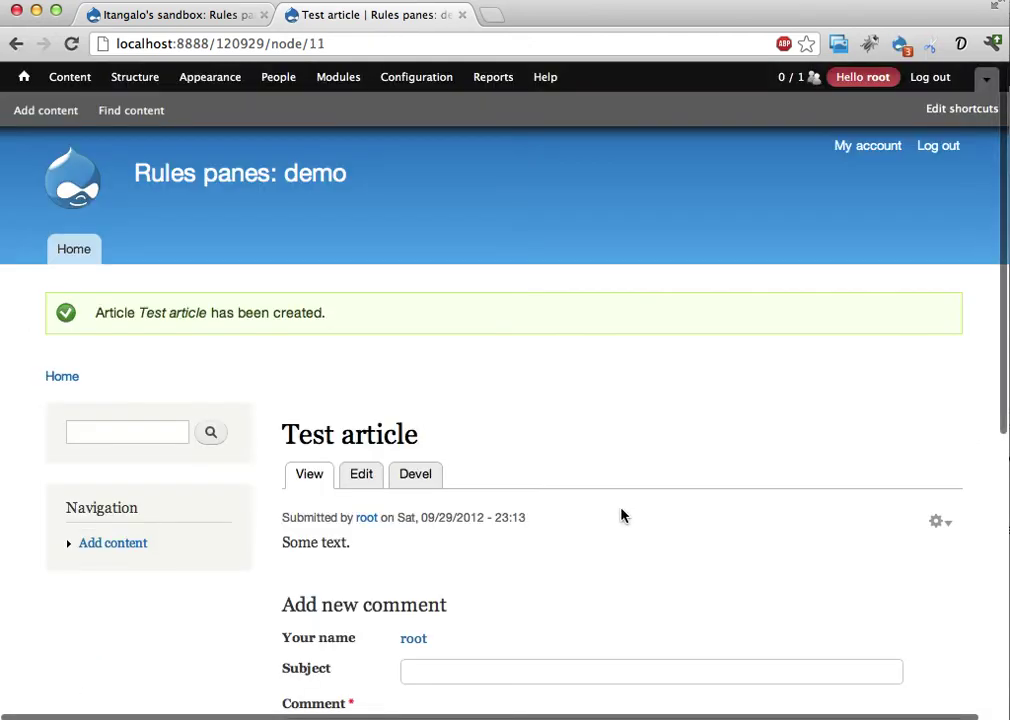
# Go to Configuration > Workflow > Rules > Components to list the custom Rules components.
pyautogui.scroll(-3, 629, 514)
pyautogui.scroll(3, 629, 507)
pyautogui.moveTo(418, 78)
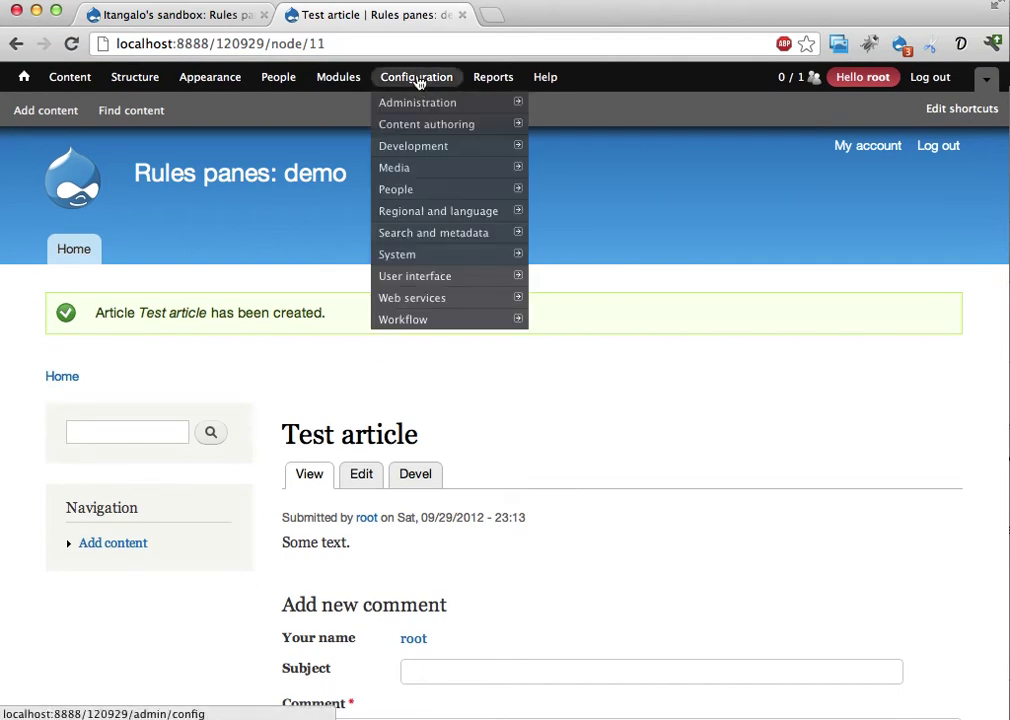
pyautogui.moveTo(392, 316)
pyautogui.moveTo(559, 333)
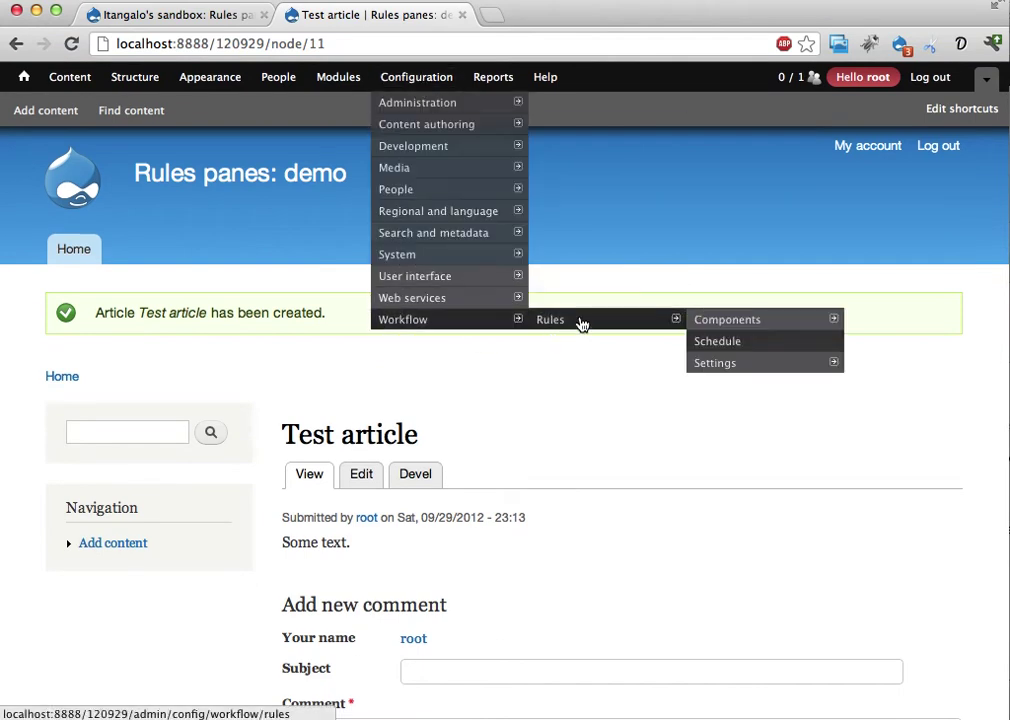
pyautogui.click(726, 329)
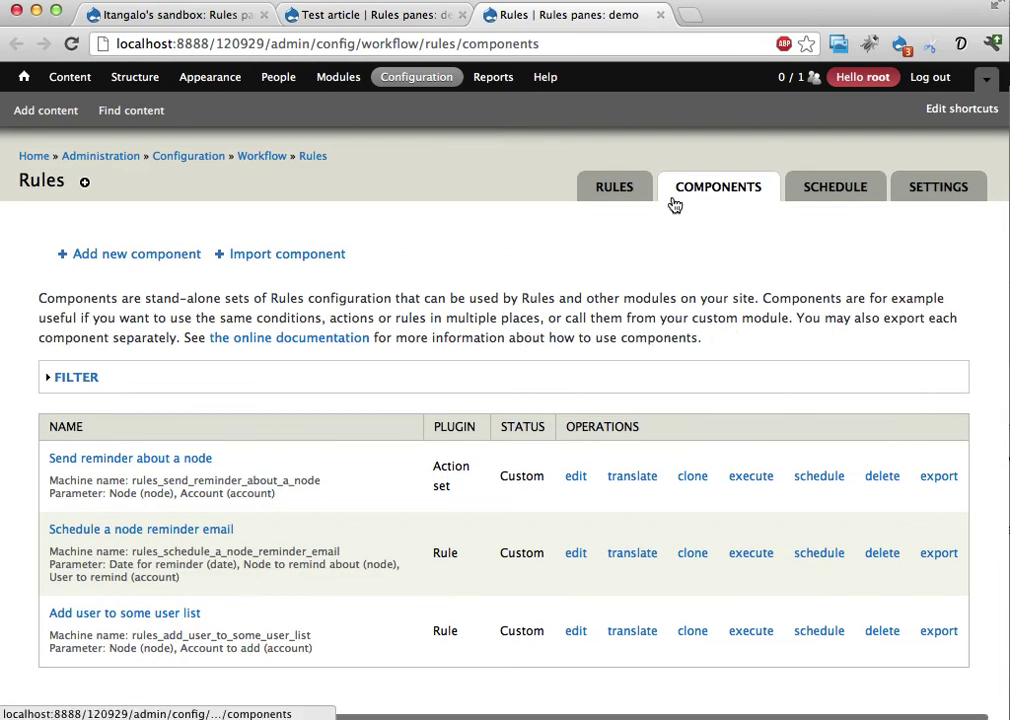
pyautogui.scroll(-1, 368, 366)
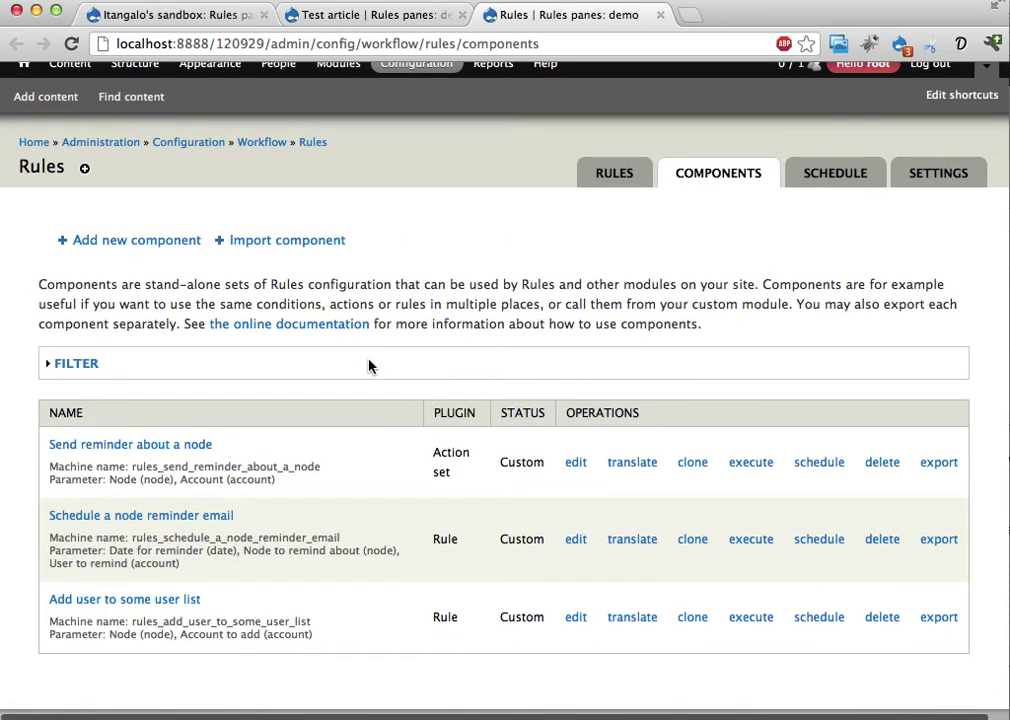
# Open the execute form for 'Schedule a node reminder email' and look up Test article's node number.
pyautogui.click(751, 541)
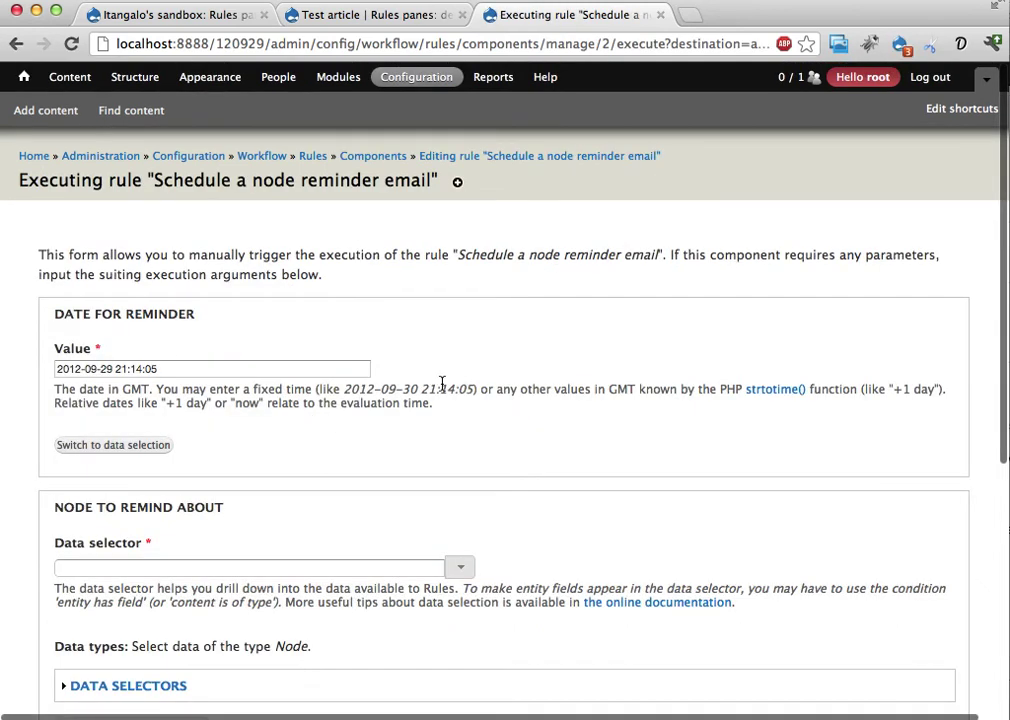
pyautogui.scroll(-2, 442, 384)
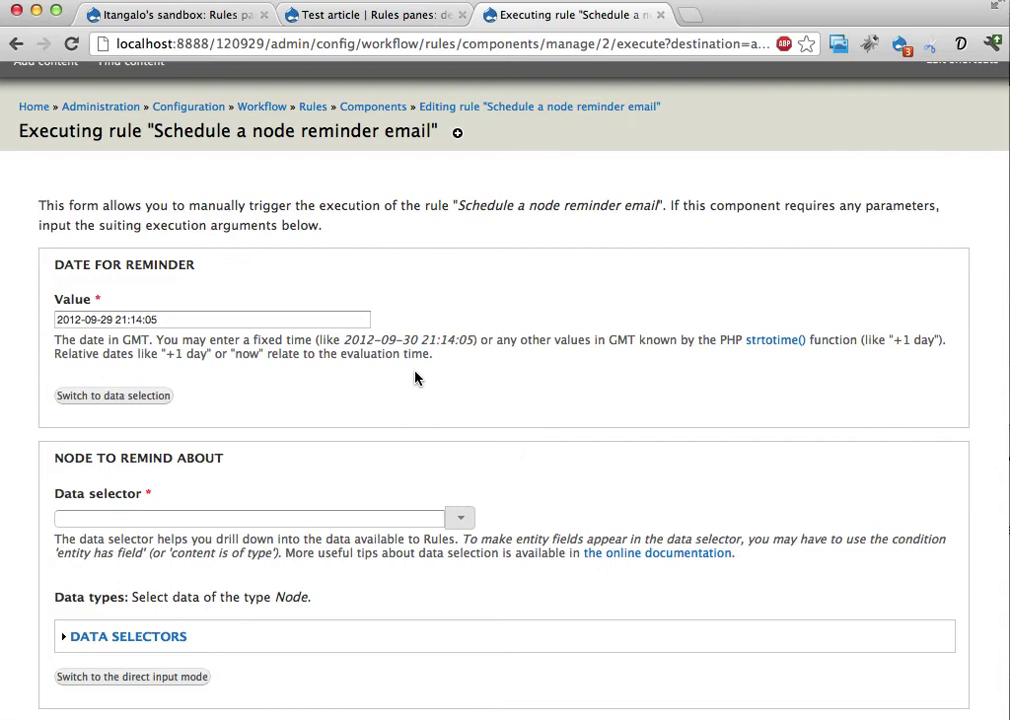
pyautogui.scroll(-4, 424, 384)
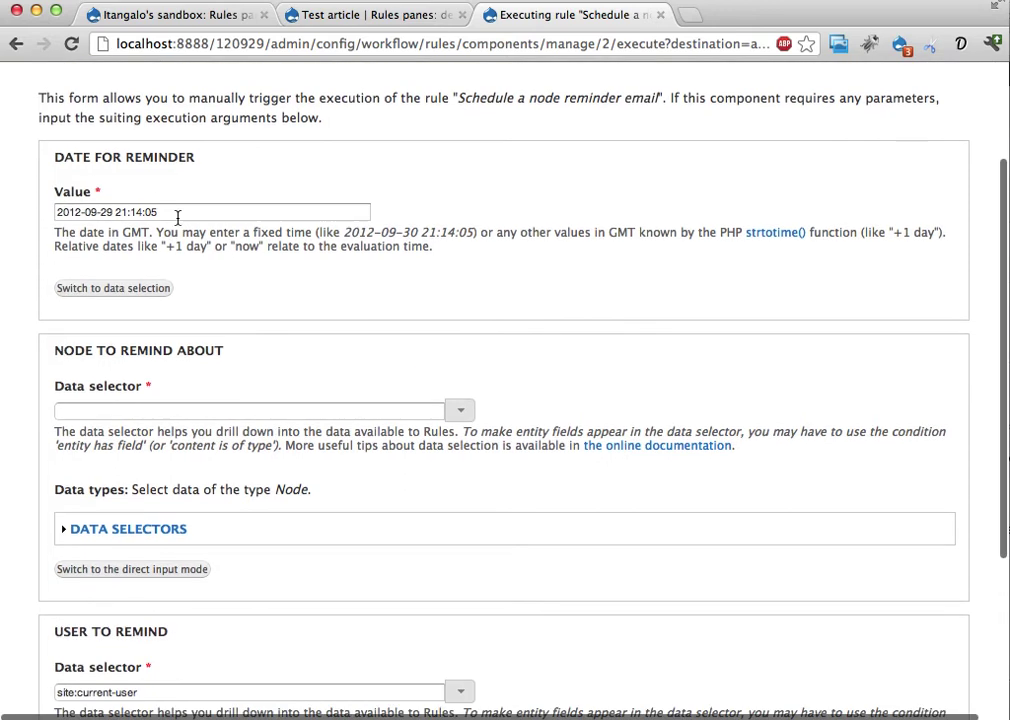
pyautogui.tripleClick(110, 212)
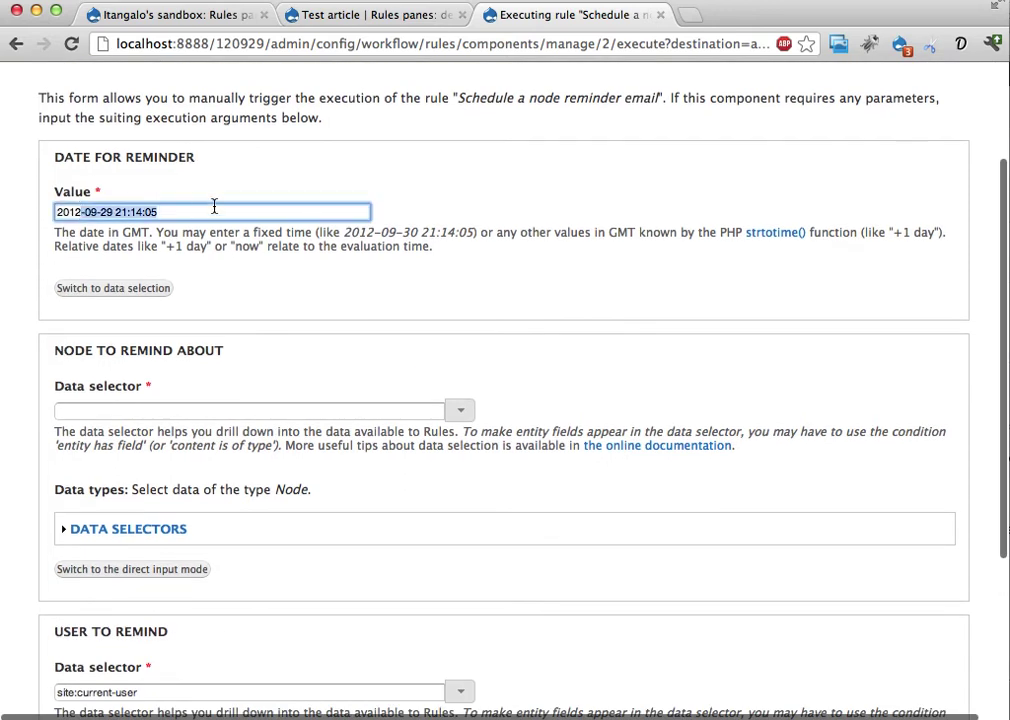
pyautogui.scroll(-1, 320, 241)
pyautogui.scroll(-5, 300, 244)
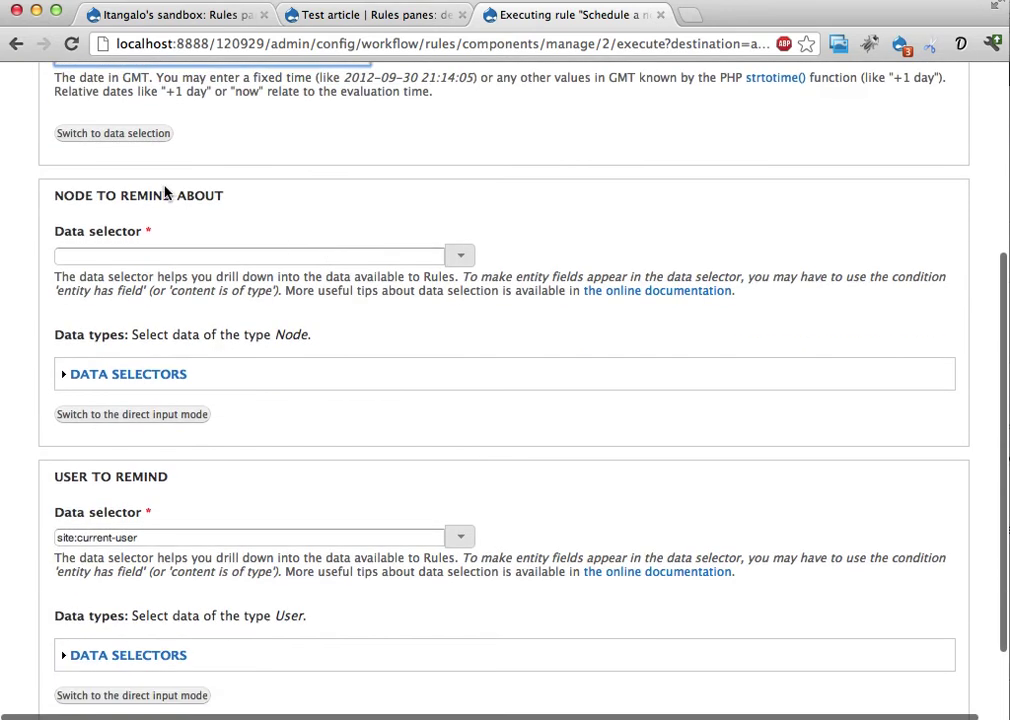
pyautogui.click(345, 14)
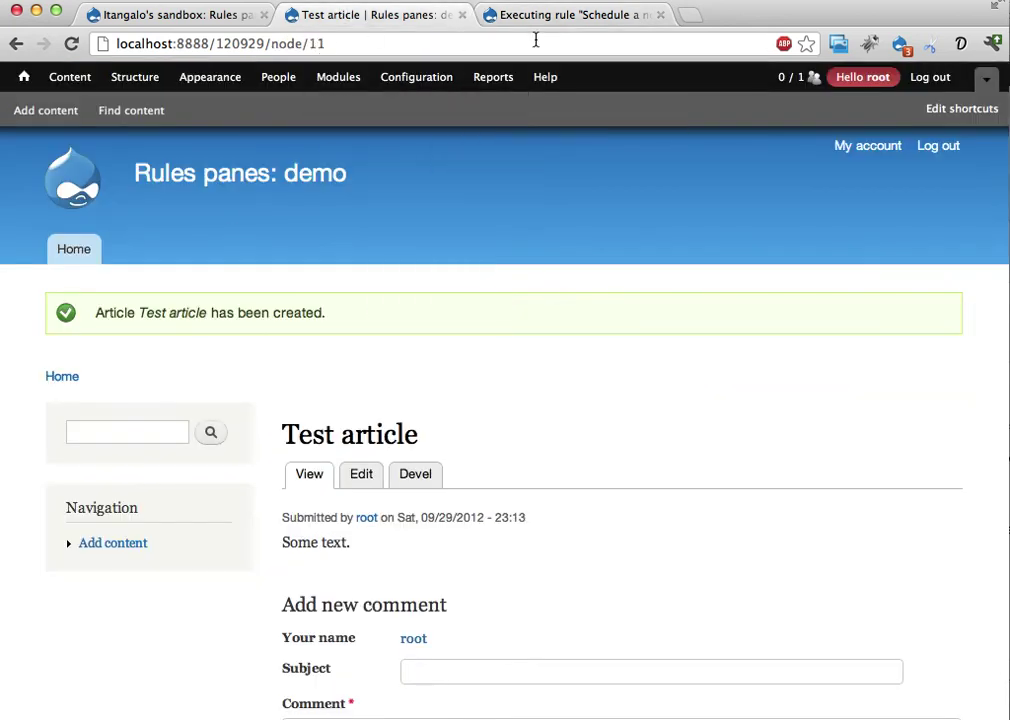
pyautogui.click(490, 15)
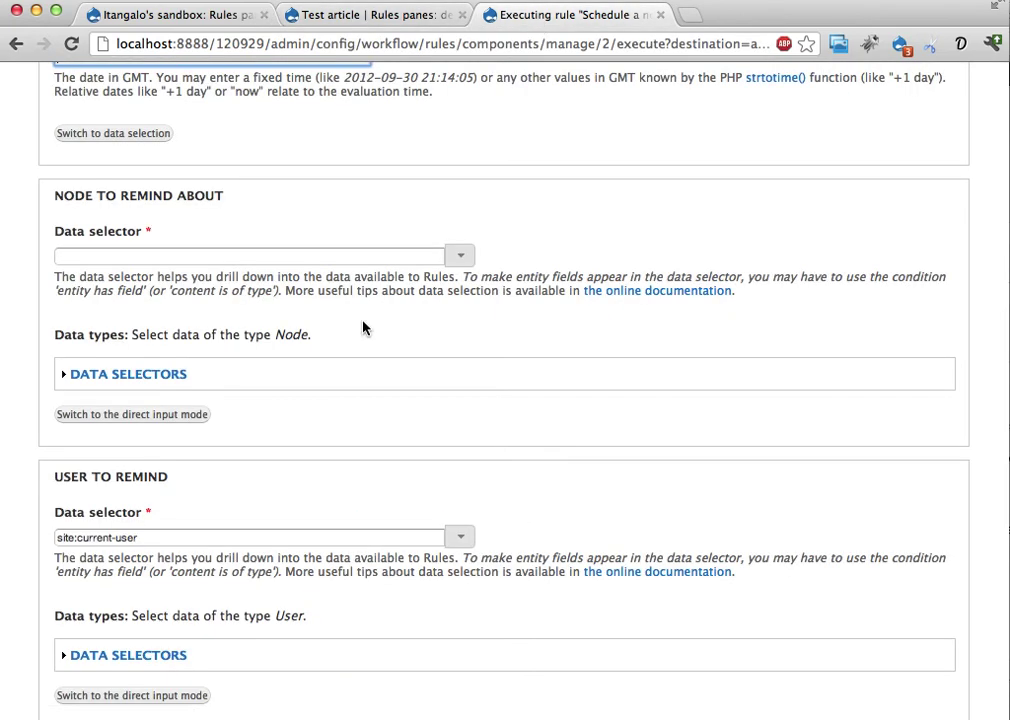
# Switch both parameters to direct input, enter node 11 and the user's identifier, and execute.
pyautogui.click(137, 415)
pyautogui.click(137, 257)
pyautogui.write('11')
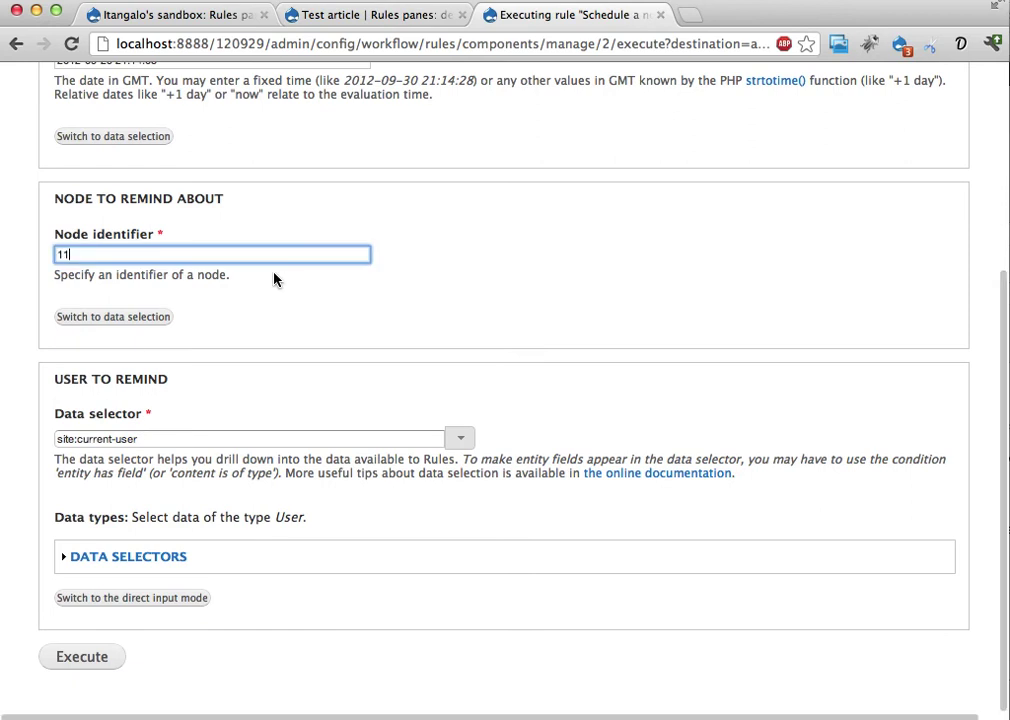
pyautogui.click(124, 598)
pyautogui.click(95, 537)
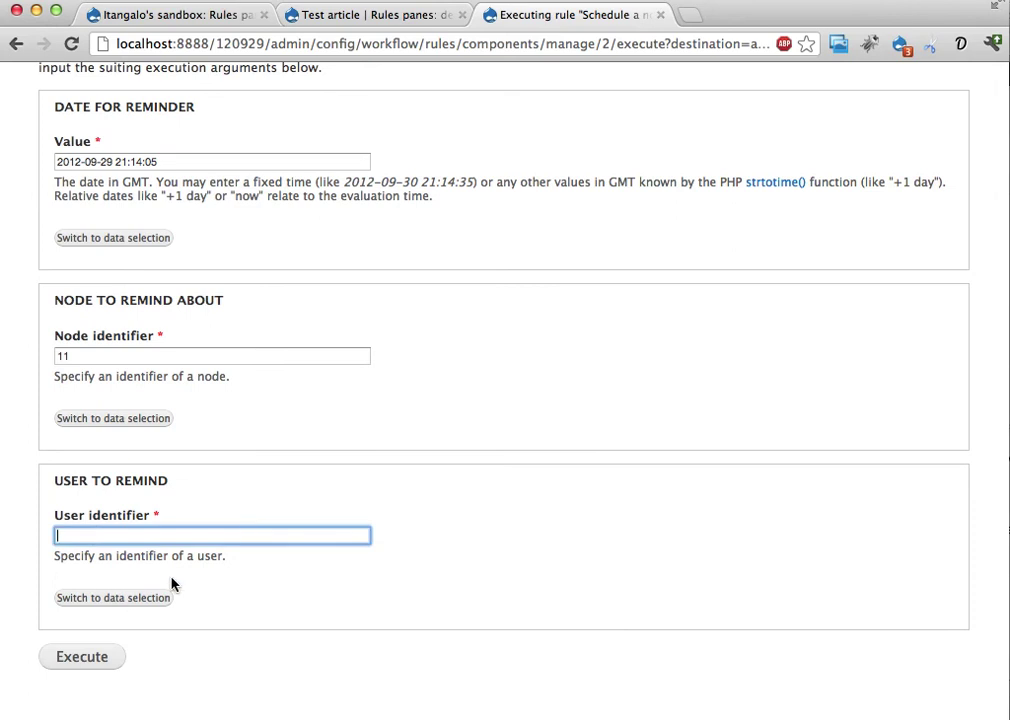
pyautogui.click(106, 532)
pyautogui.write('3')
pyautogui.click(95, 657)
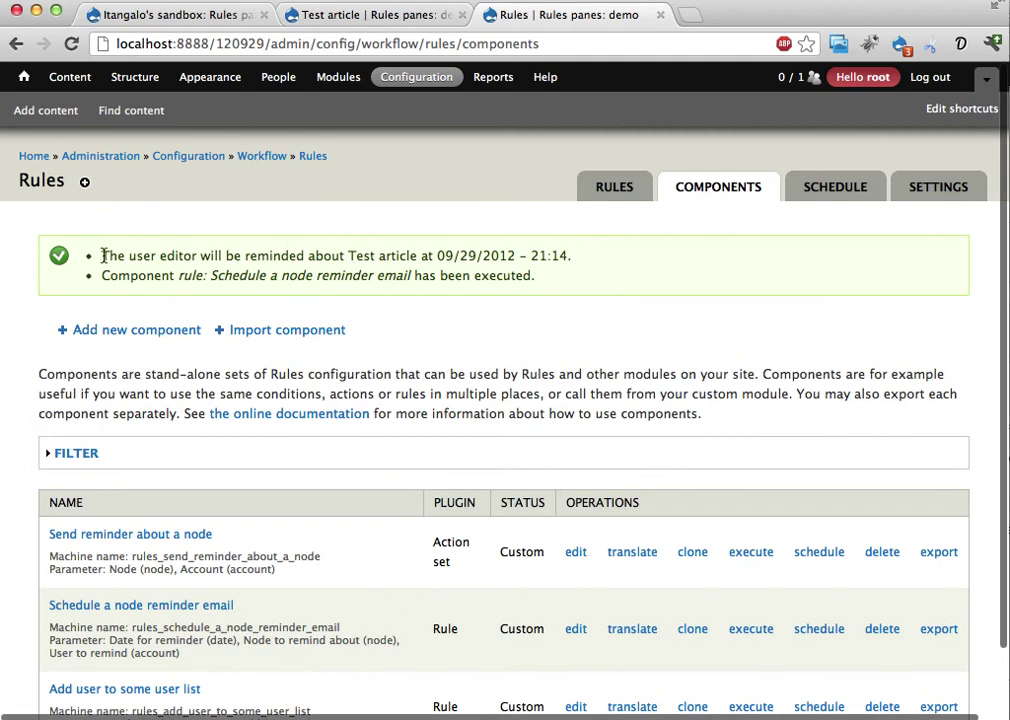
# Highlight the reminder confirmation, delete scheduled task 3 on the Schedule tab, and return to Components.
pyautogui.moveTo(103, 256); pyautogui.dragTo(604, 257)
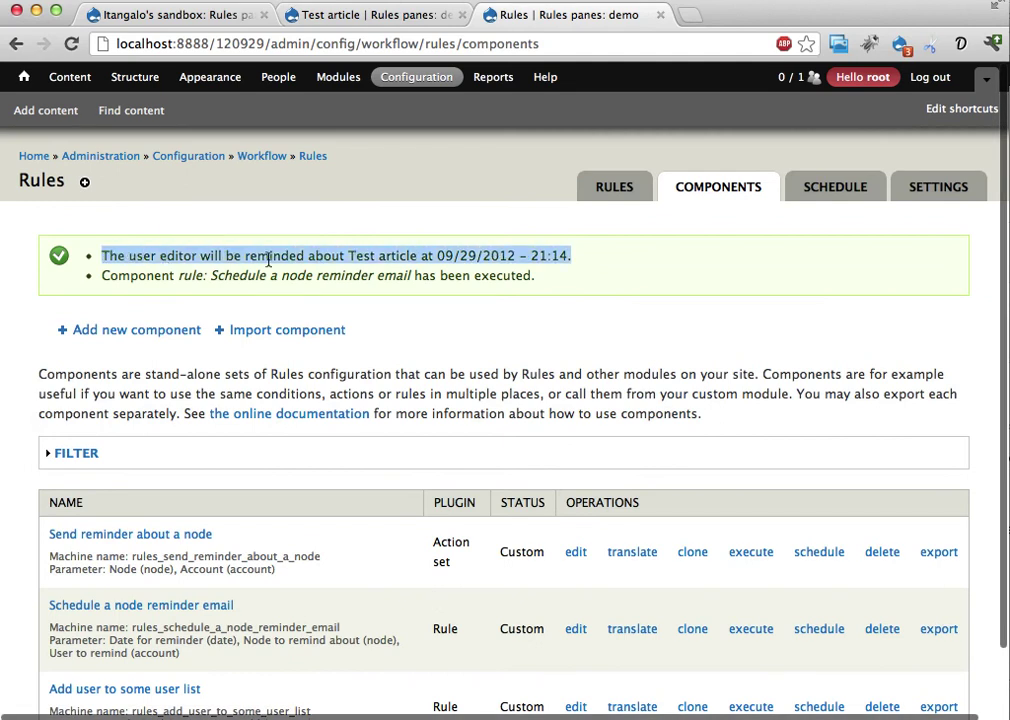
pyautogui.moveTo(434, 257); pyautogui.dragTo(565, 252)
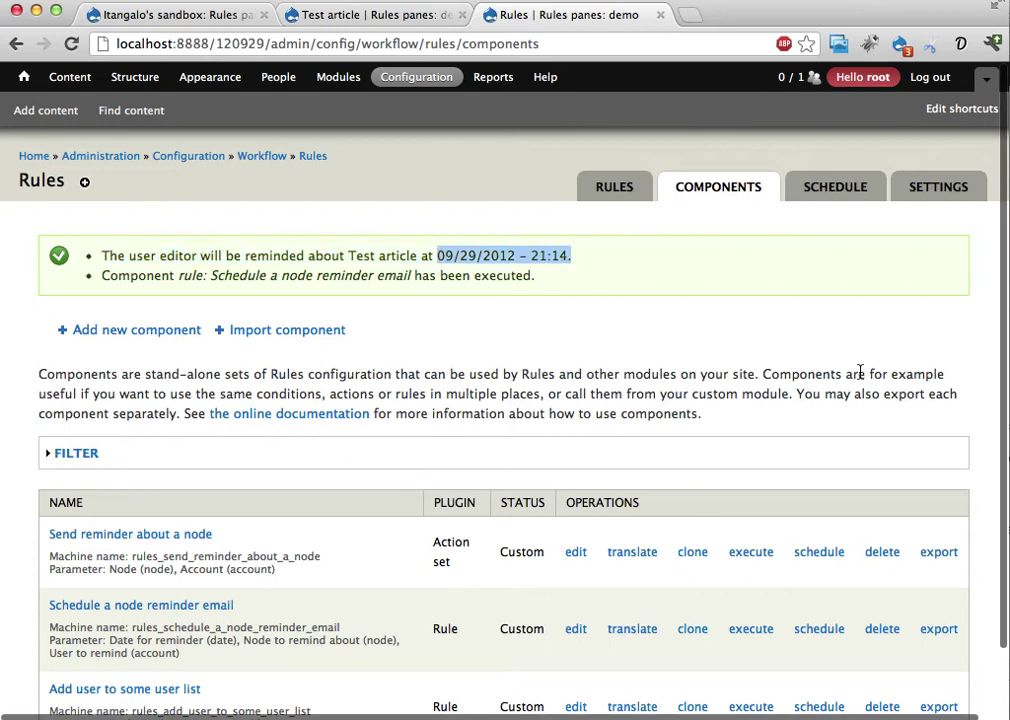
pyautogui.click(855, 186)
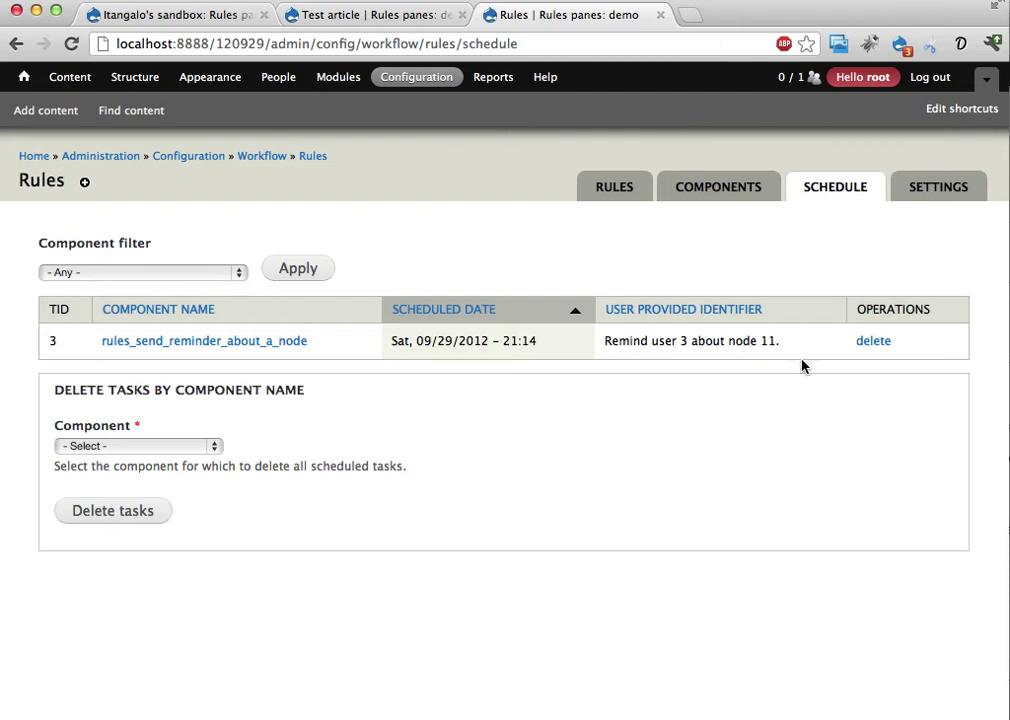
pyautogui.click(873, 342)
pyautogui.click(80, 292)
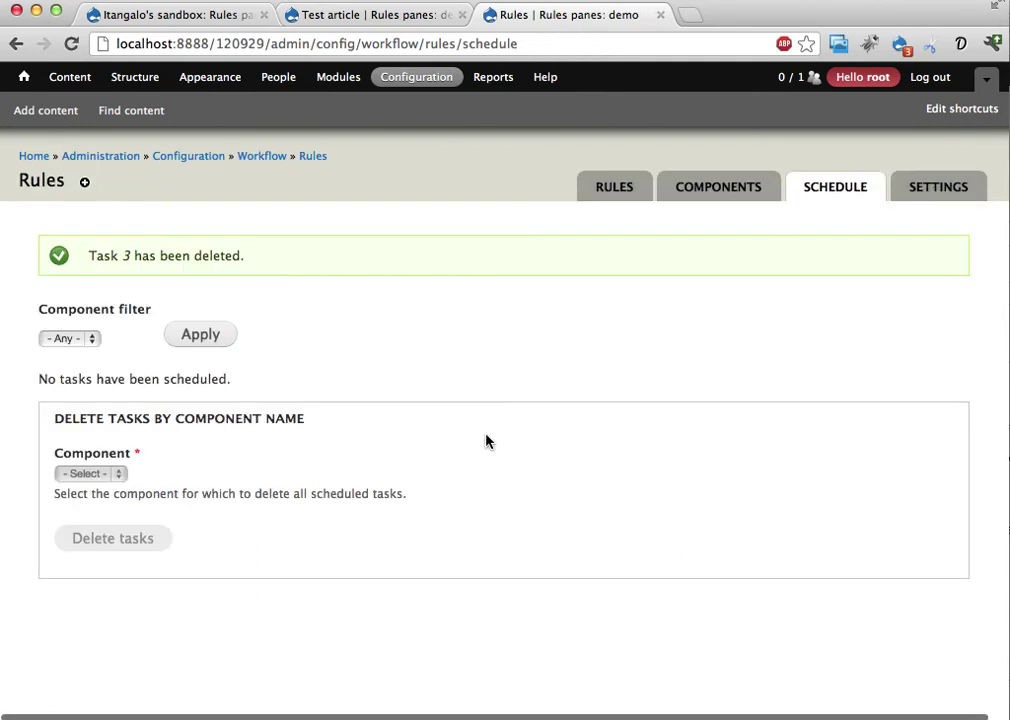
pyautogui.click(690, 193)
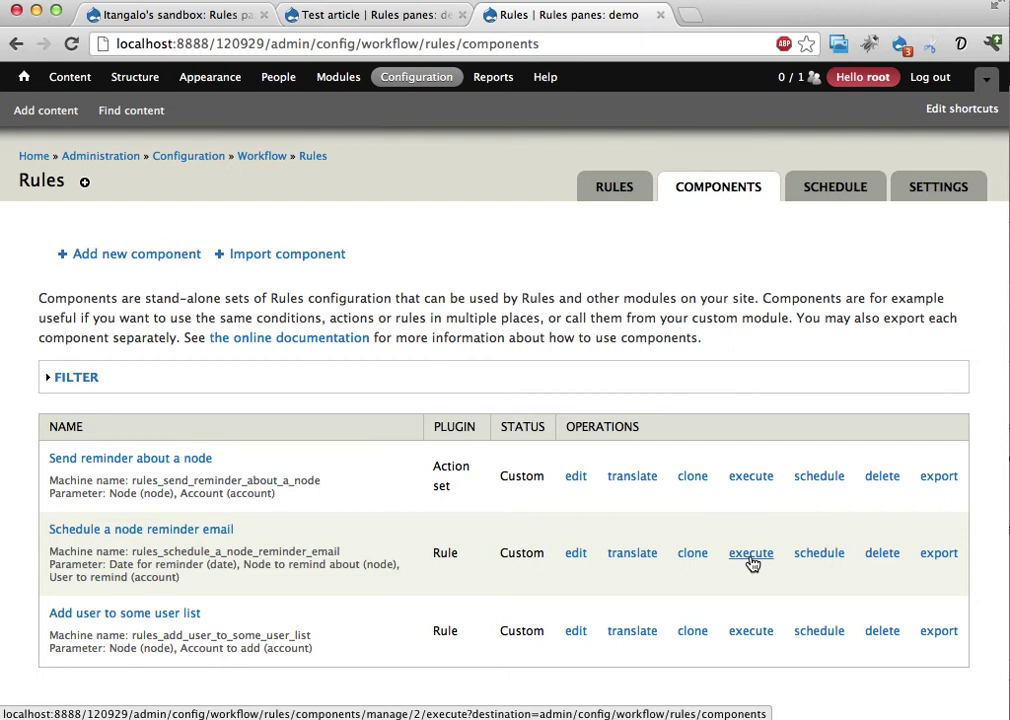
# In the node_view page's default variant content, drag the 'Node being viewed' pane from Top to Left side.
pyautogui.click(354, 18)
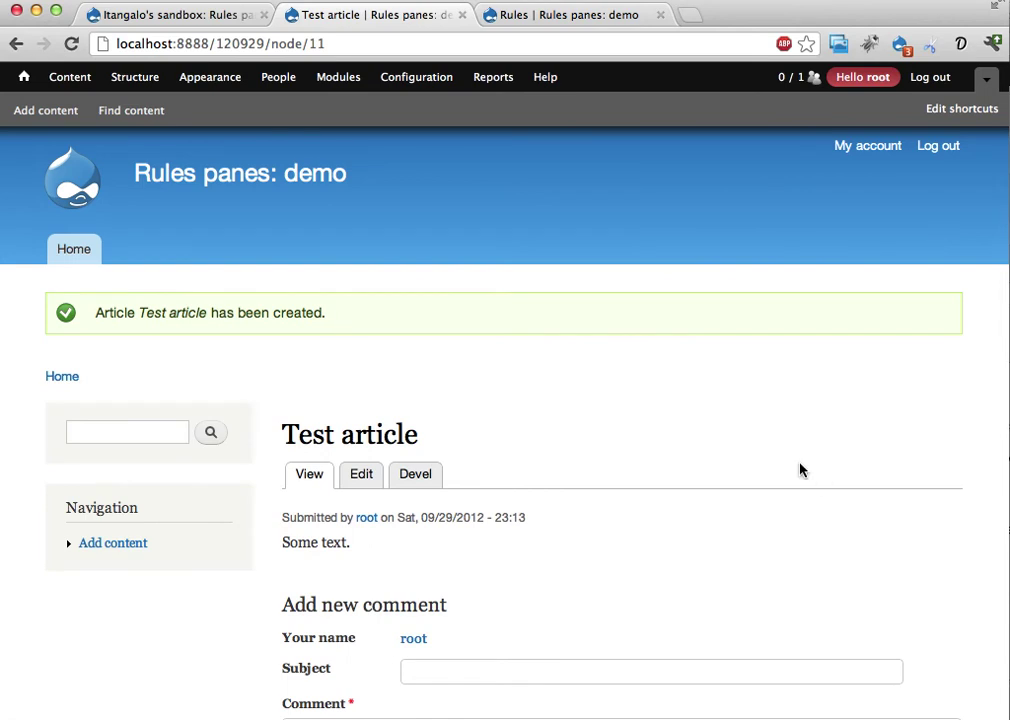
pyautogui.moveTo(128, 83)
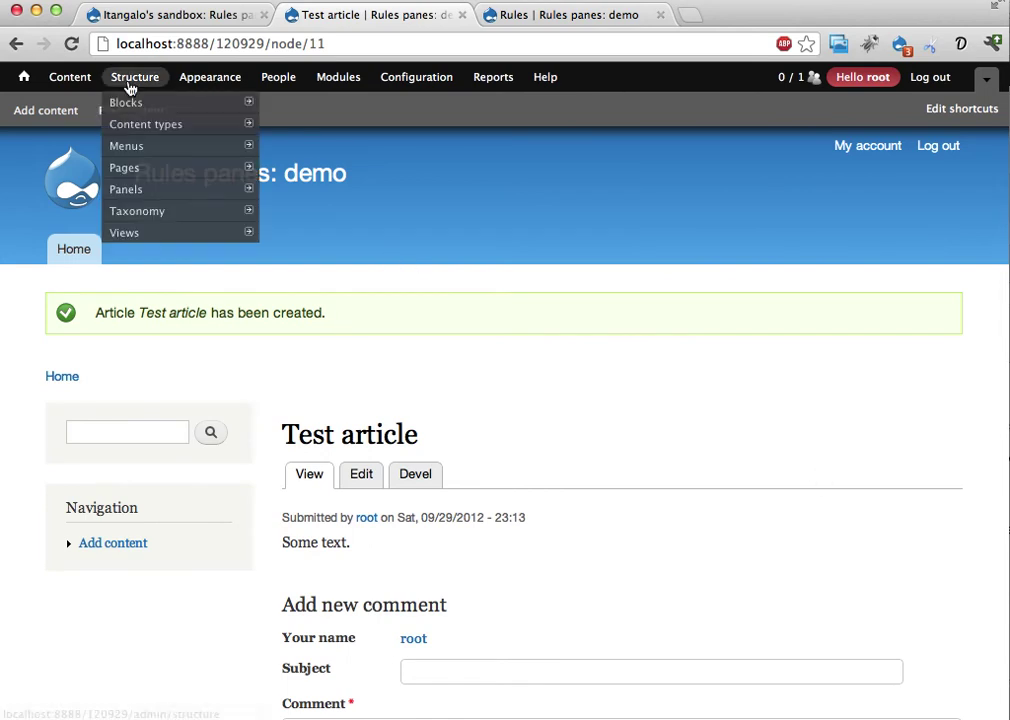
pyautogui.click(130, 168)
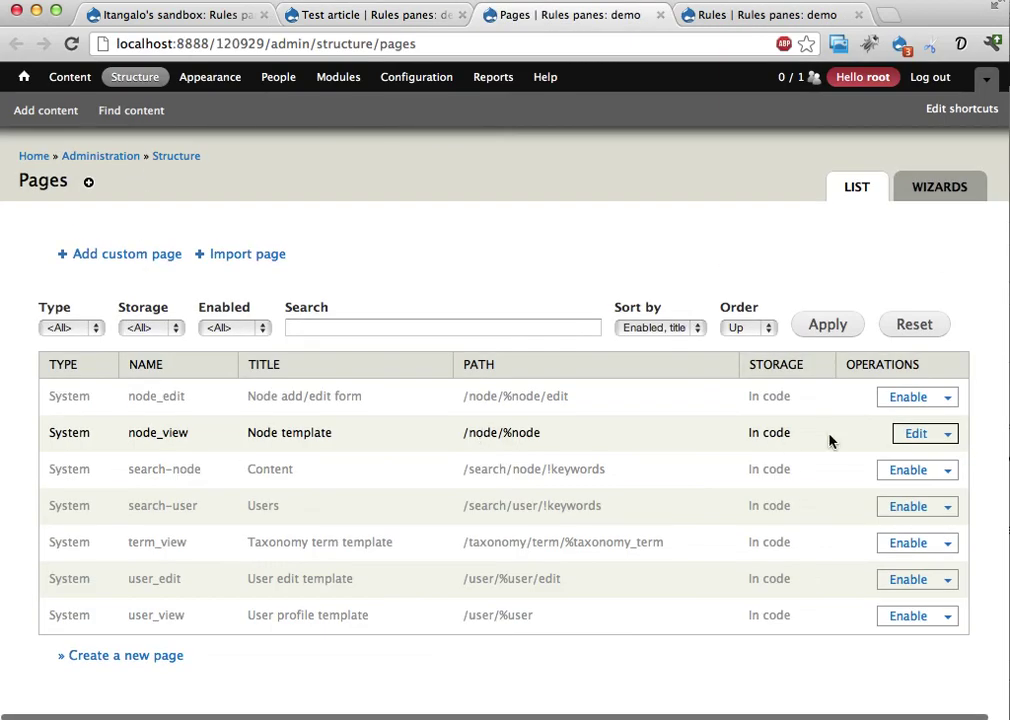
pyautogui.click(914, 433)
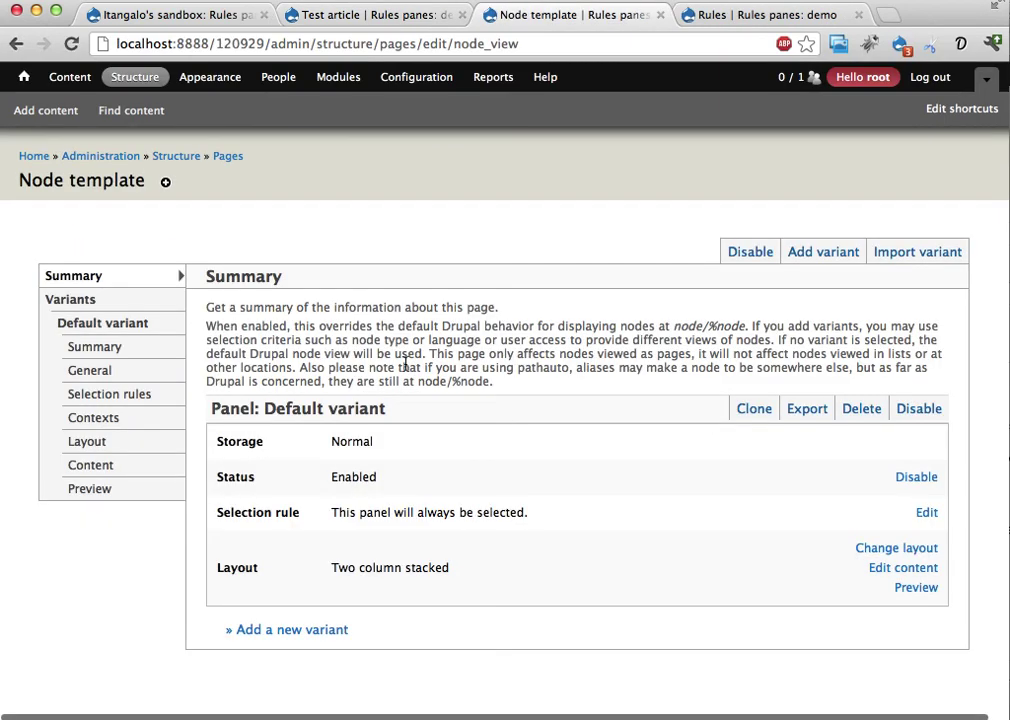
pyautogui.click(128, 465)
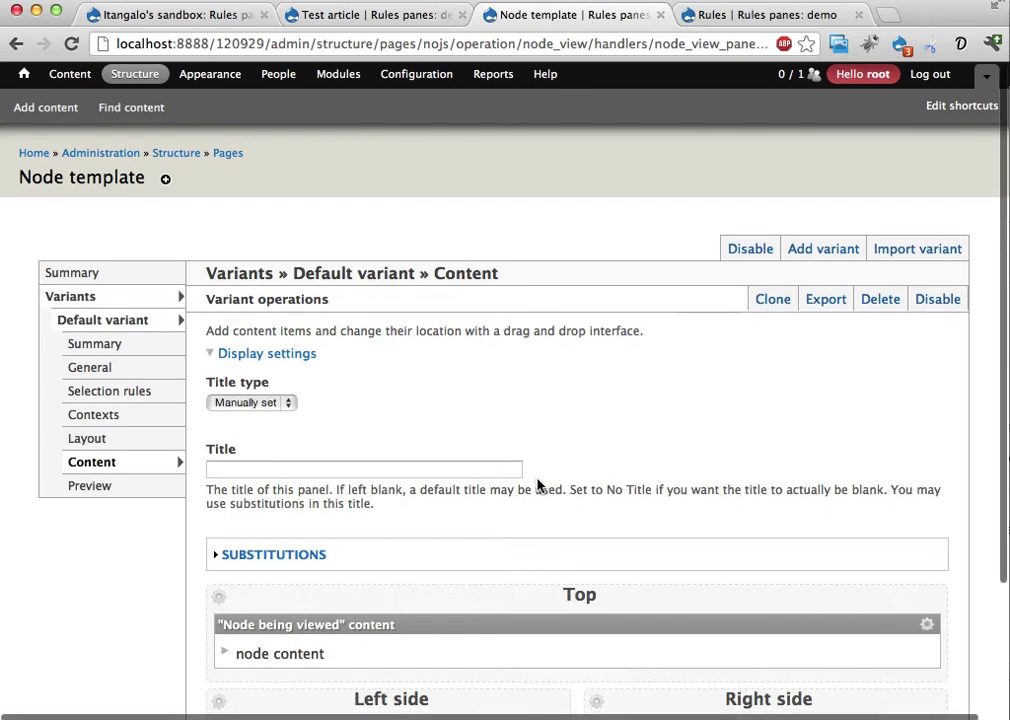
pyautogui.scroll(-2, 537, 485)
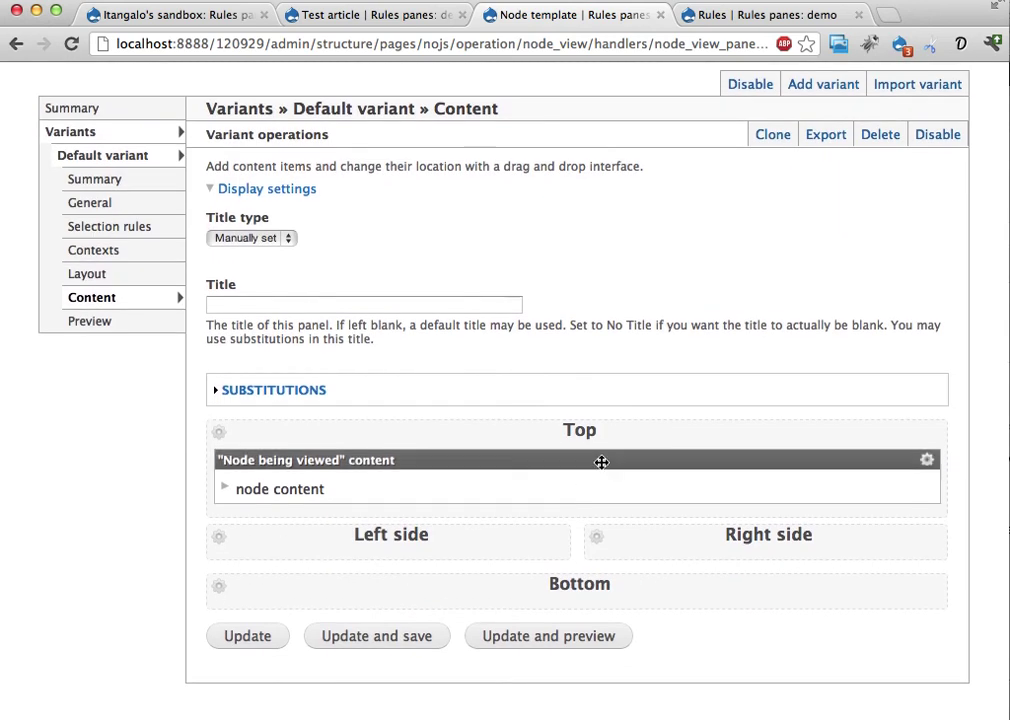
pyautogui.moveTo(601, 461); pyautogui.dragTo(347, 567)
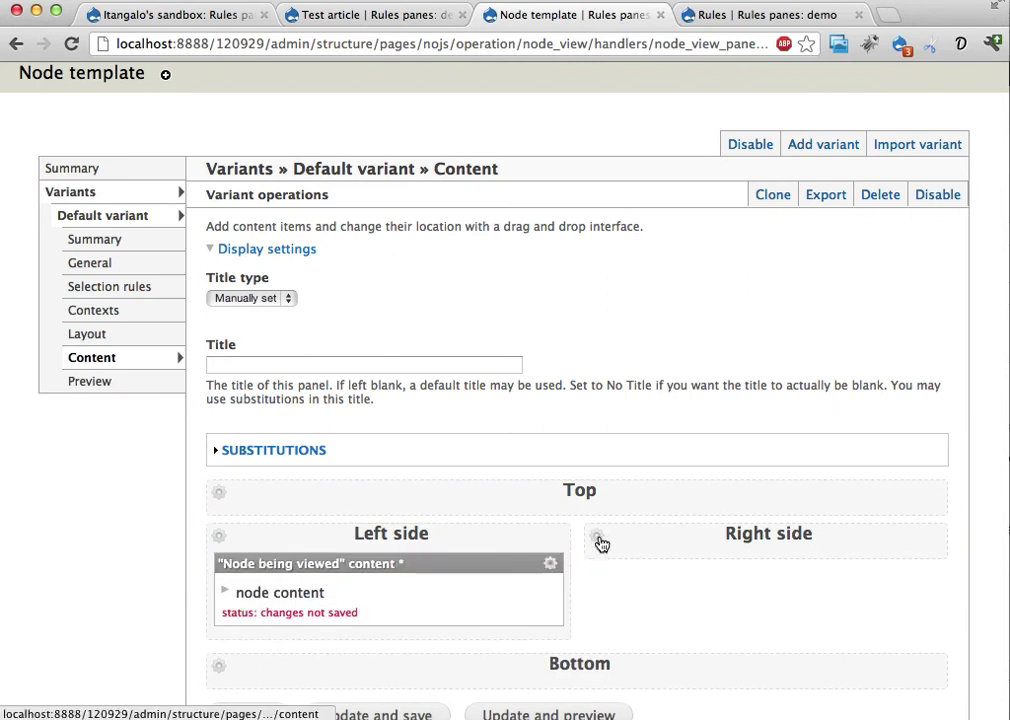
# Add the 'Schedule a node reminder email' Rules component pane to Right side and save the template.
pyautogui.click(597, 538)
pyautogui.click(626, 540)
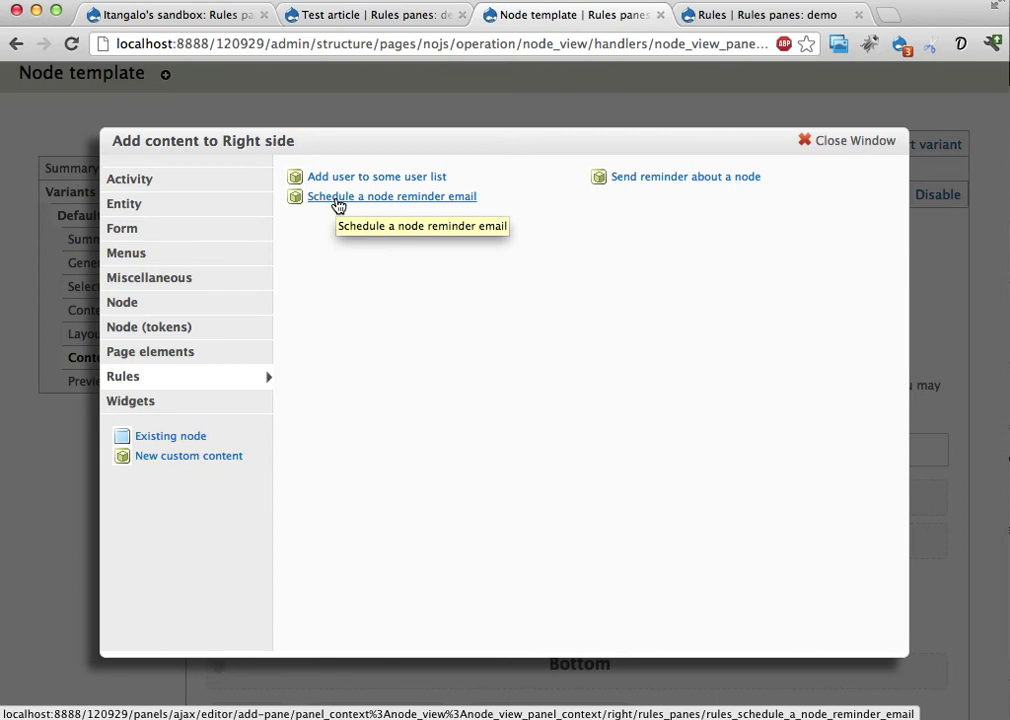
pyautogui.click(338, 197)
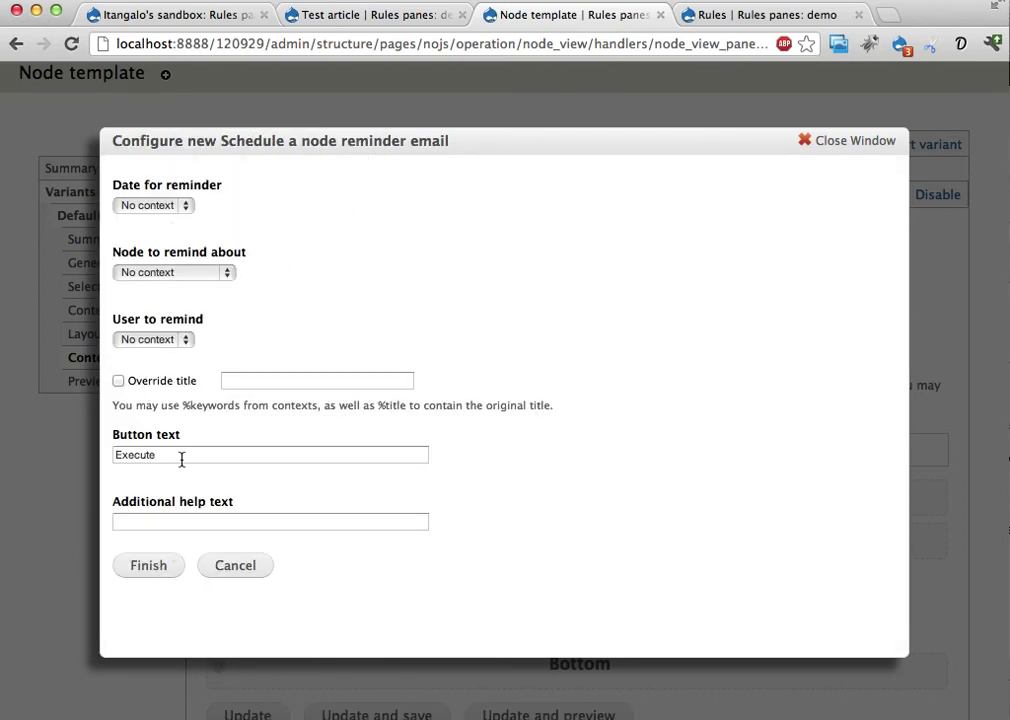
pyautogui.click(150, 570)
pyautogui.scroll(-3, 343, 555)
pyautogui.click(381, 640)
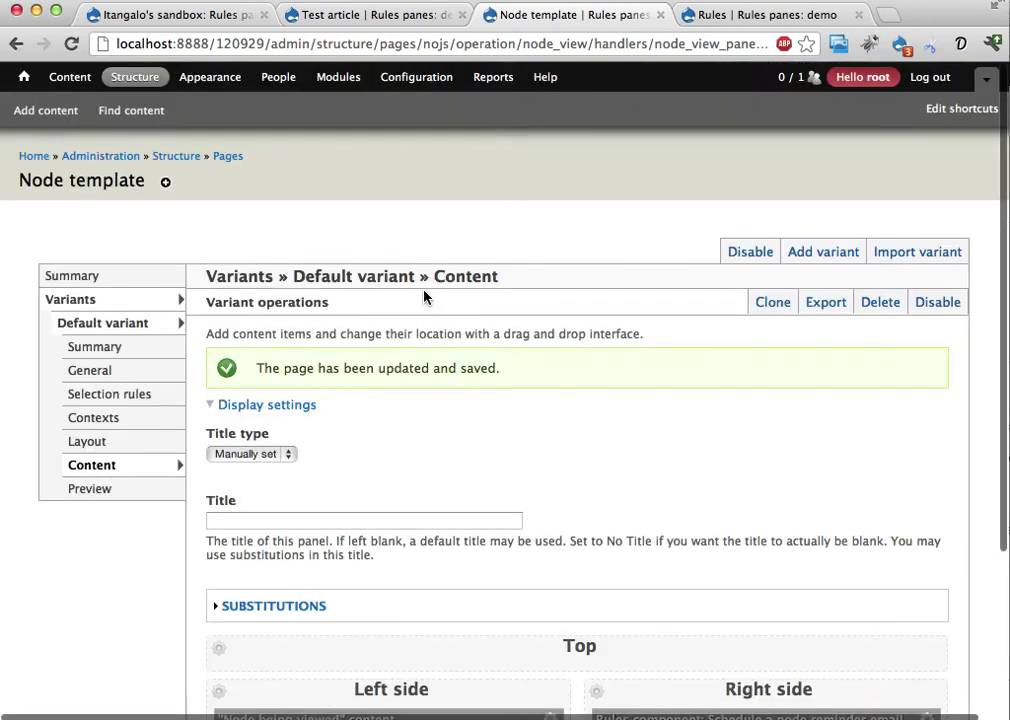
# Reload the Test article page to show the new reminder pane.
pyautogui.click(374, 18)
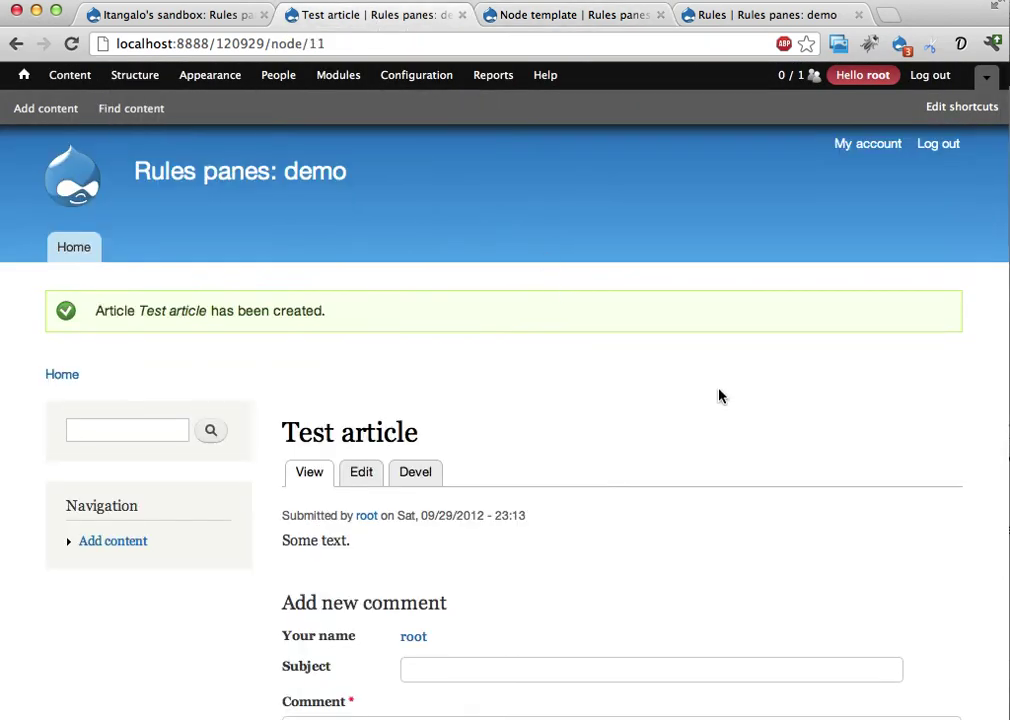
pyautogui.scroll(-1, 718, 396)
pyautogui.press('super+r')
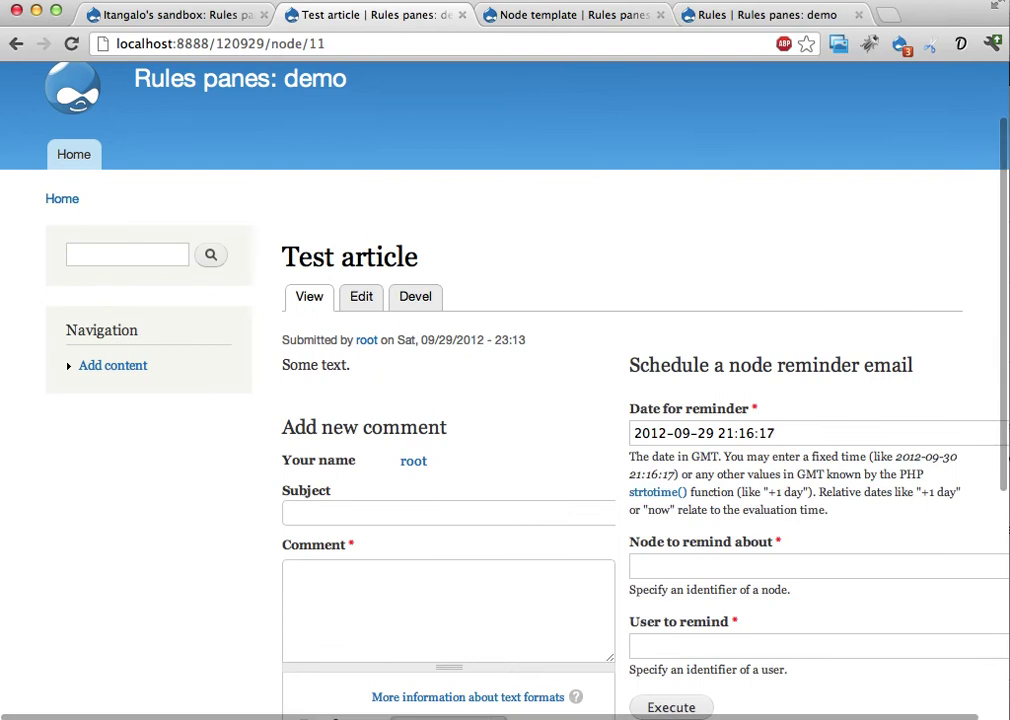
pyautogui.scroll(-3, 575, 424)
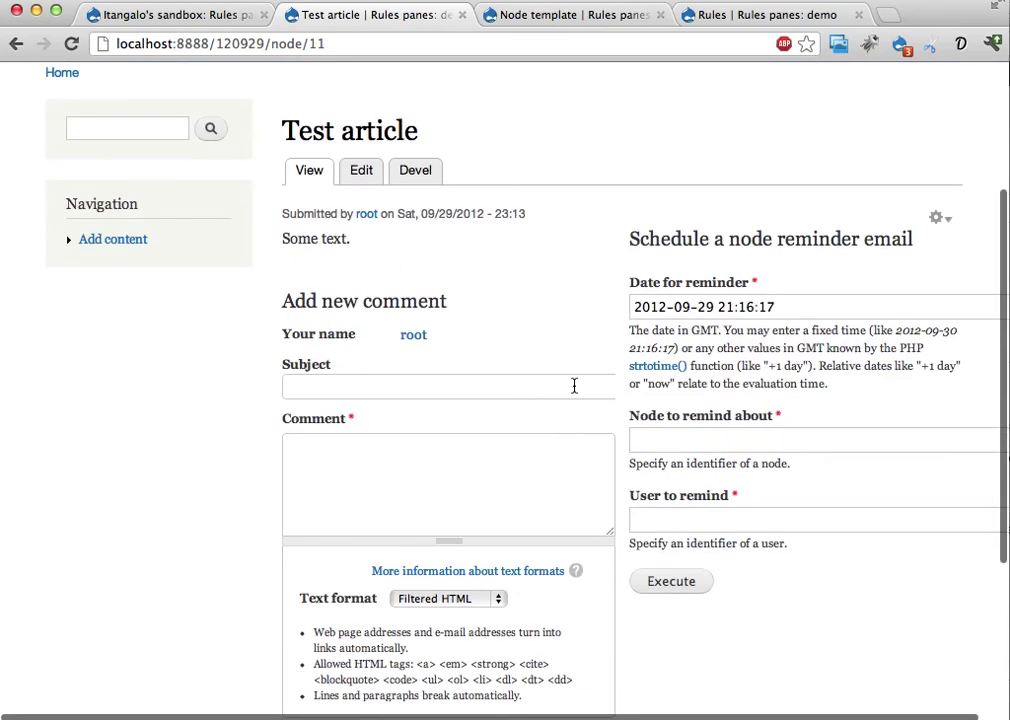
pyautogui.scroll(-1, 574, 386)
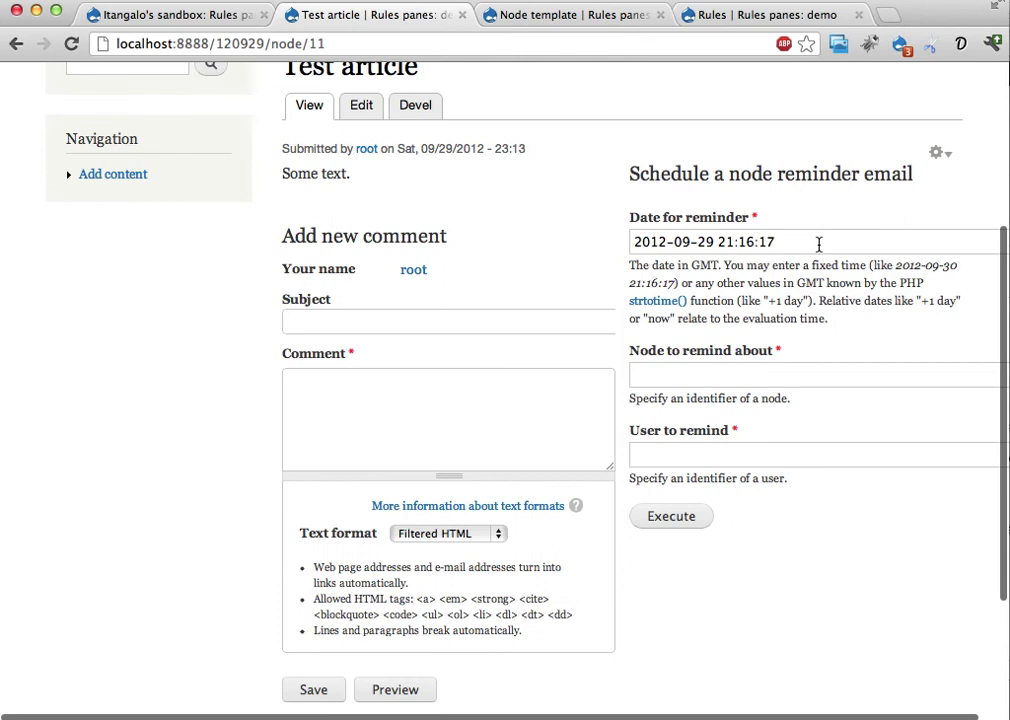
pyautogui.hscroll(2, 818, 244)
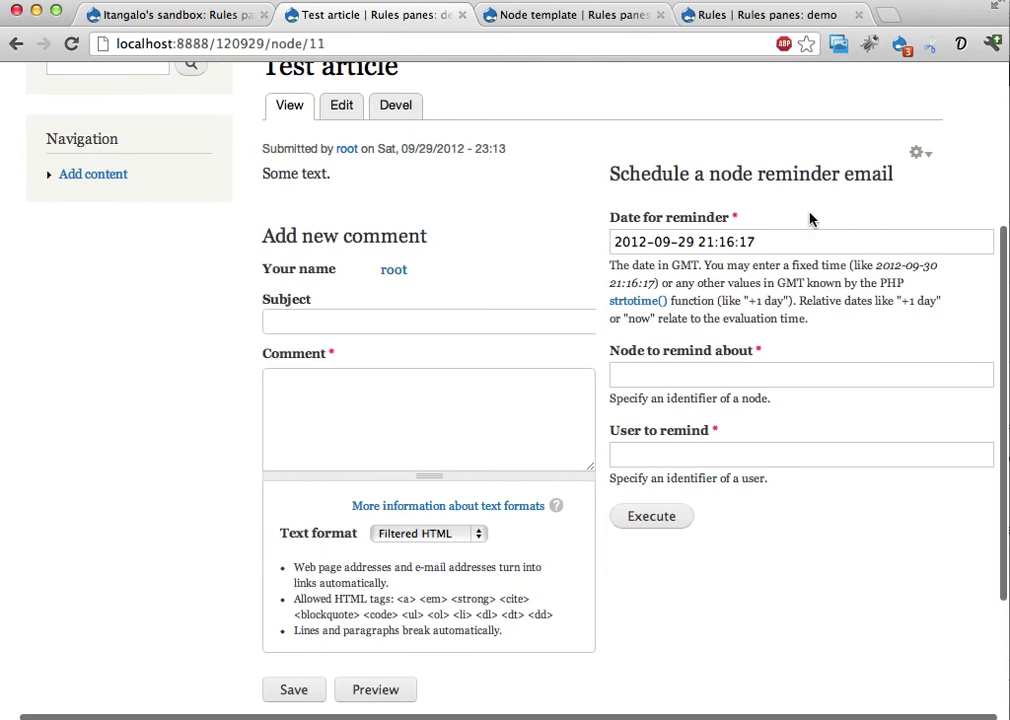
# Enter 1 as the node to remind about, pick the suggested user, and execute.
pyautogui.click(692, 371)
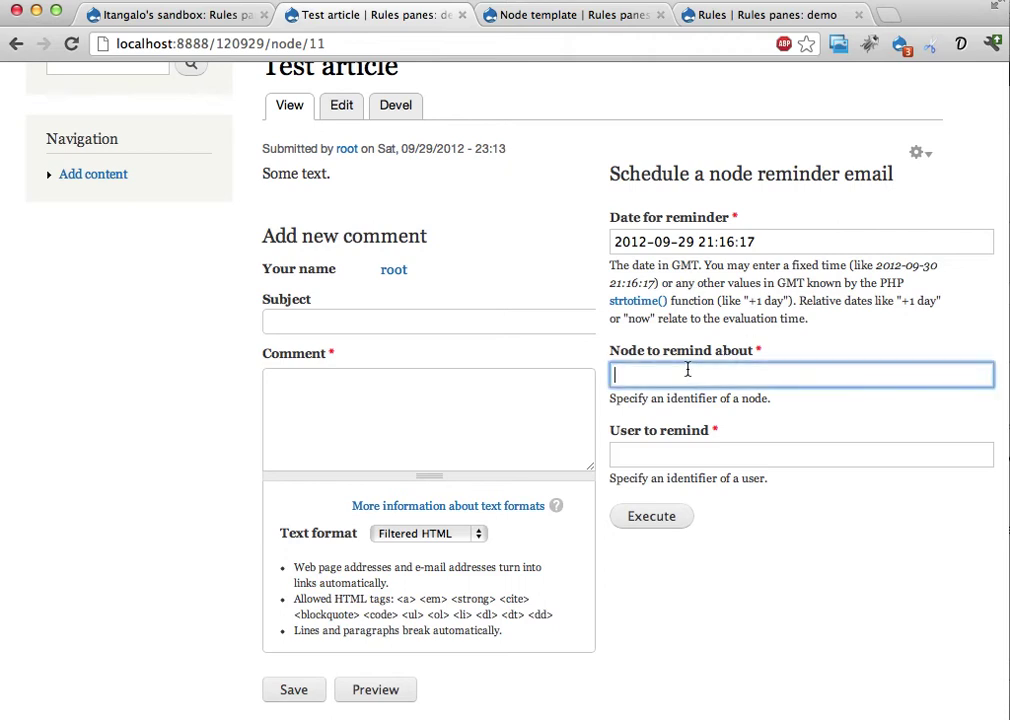
pyautogui.write('1')
pyautogui.click(649, 457)
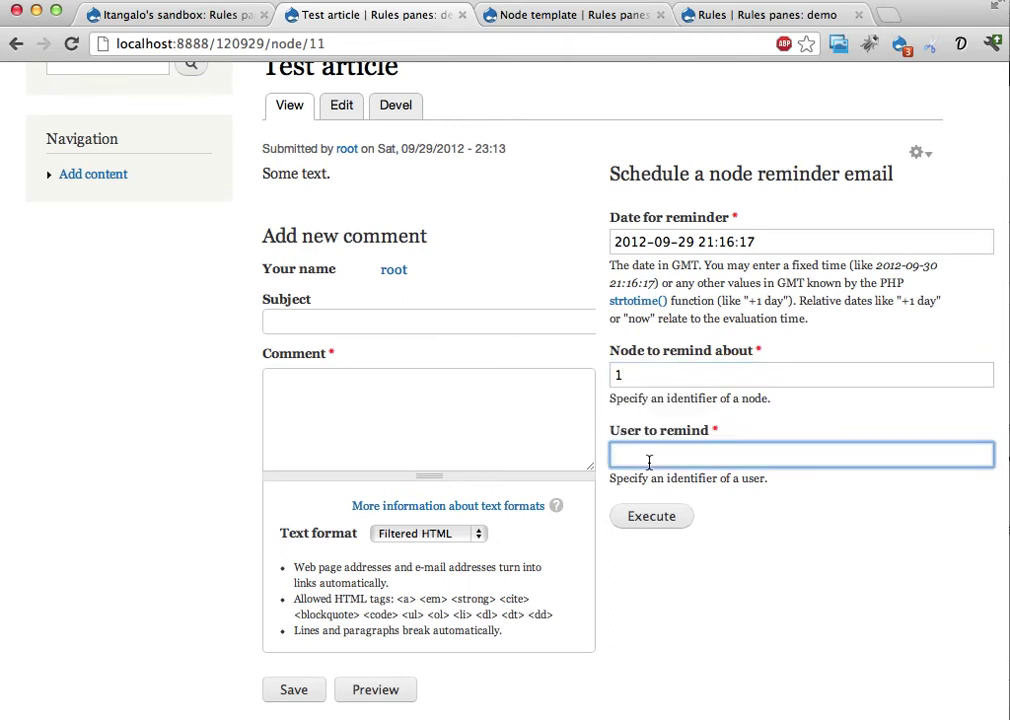
pyautogui.write('3')
pyautogui.click(670, 555)
pyautogui.click(649, 521)
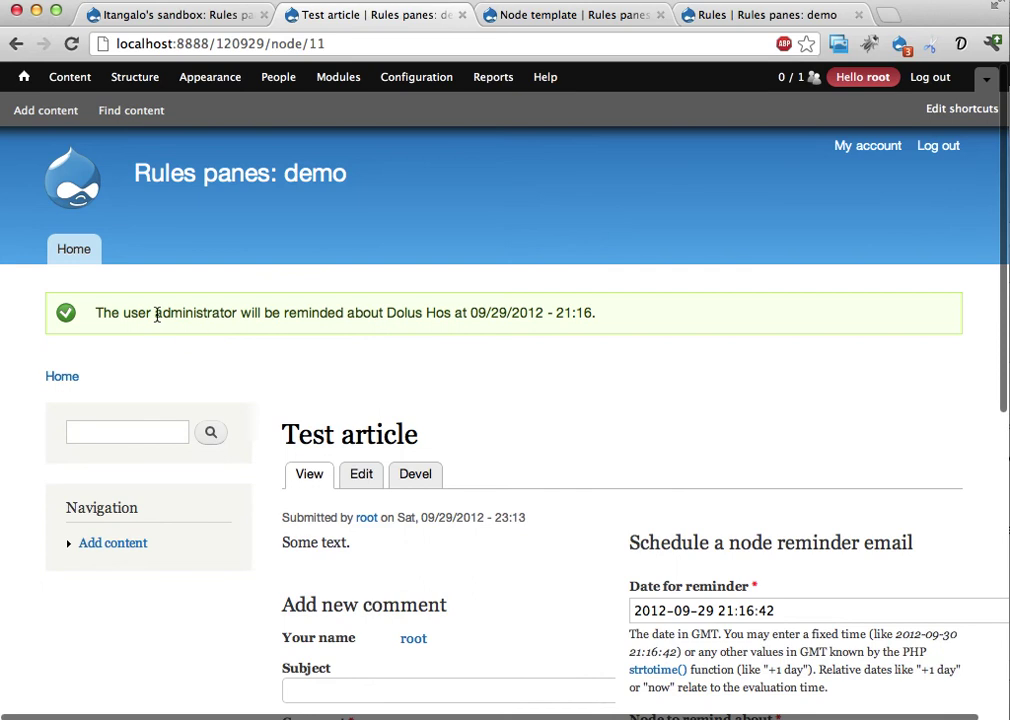
# Highlight the user and node title named in the scheduling confirmation.
pyautogui.moveTo(157, 314); pyautogui.dragTo(237, 313)
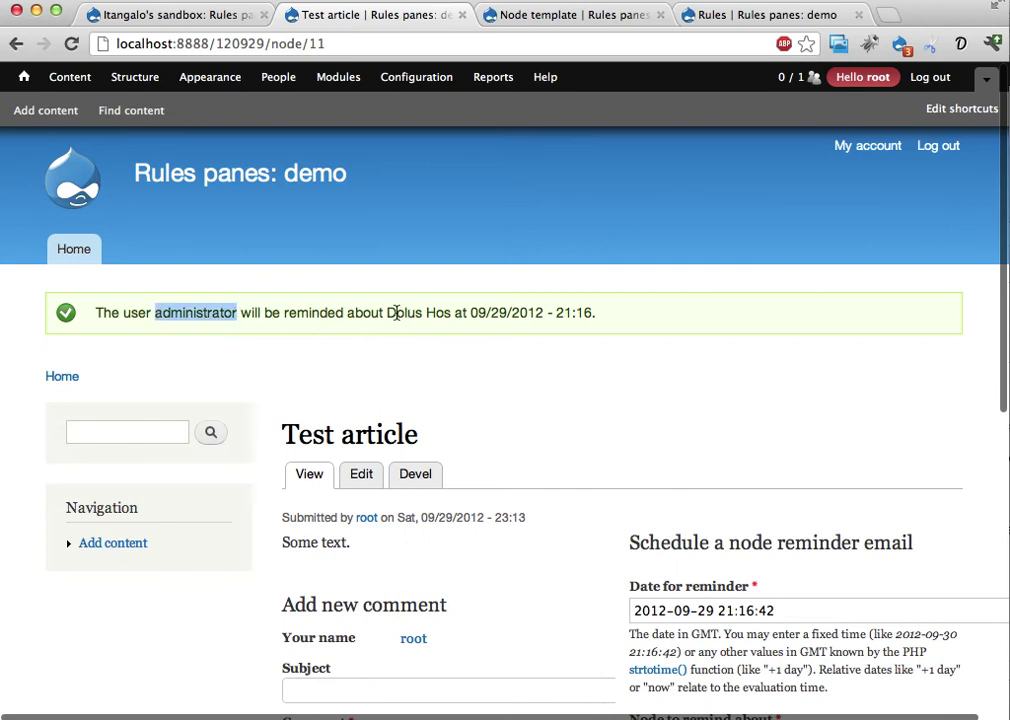
pyautogui.moveTo(388, 313); pyautogui.dragTo(627, 316)
pyautogui.scroll(-2, 799, 367)
pyautogui.scroll(-5, 799, 367)
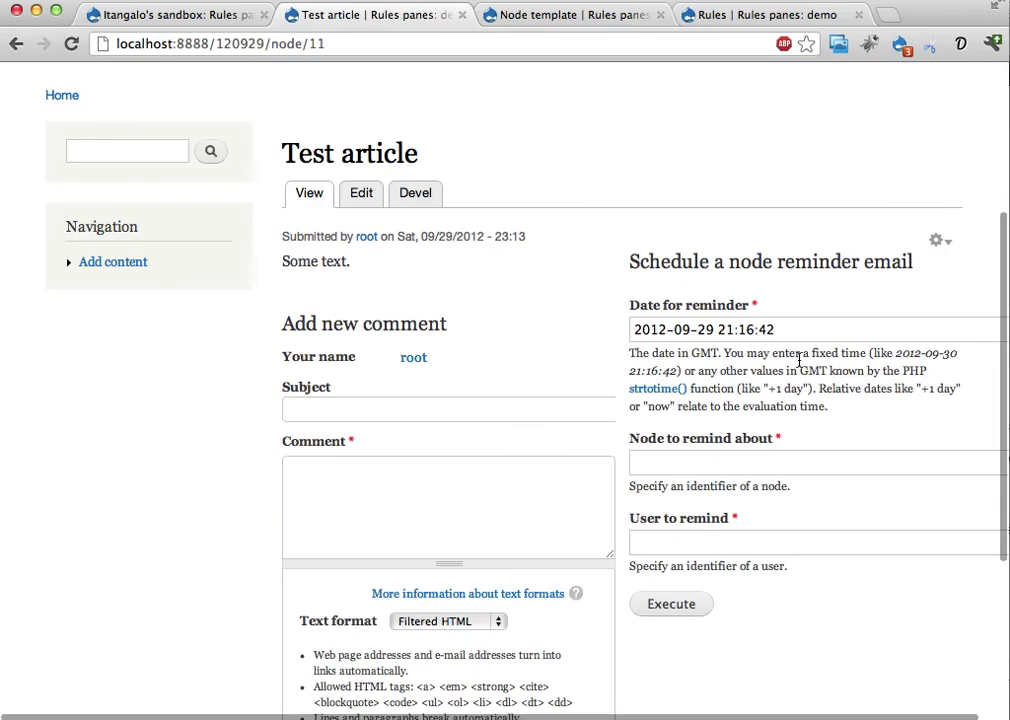
pyautogui.scroll(7, 799, 367)
pyautogui.scroll(-8, 799, 367)
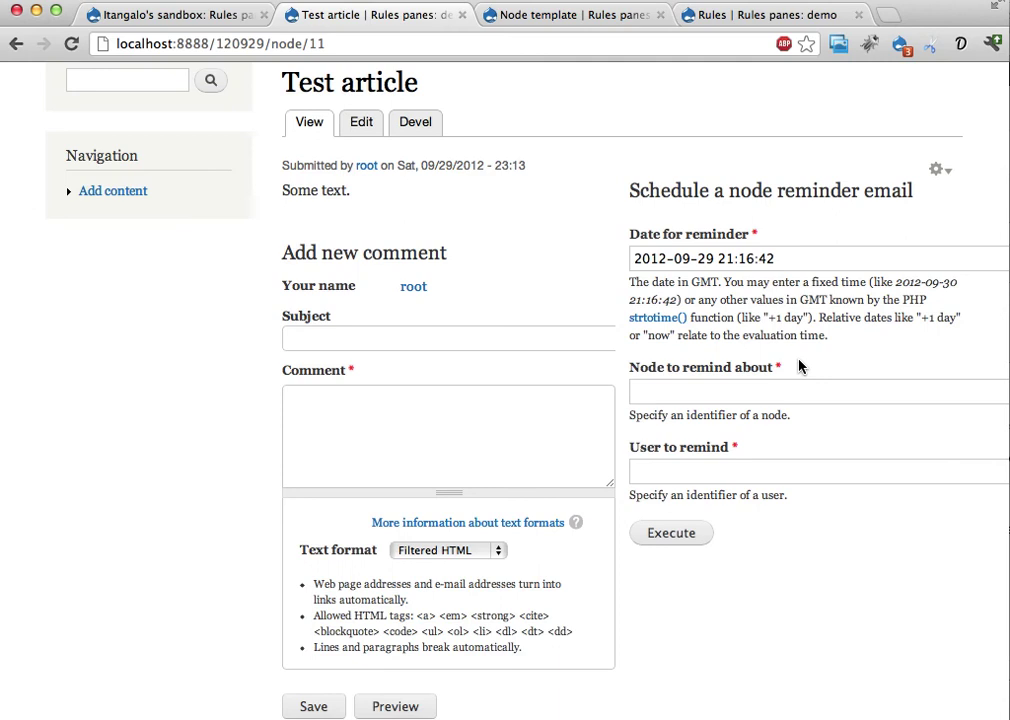
# Set the reminder pane's 'Node to remind about' to 'Node being viewed', then Finish and save the template.
pyautogui.click(540, 18)
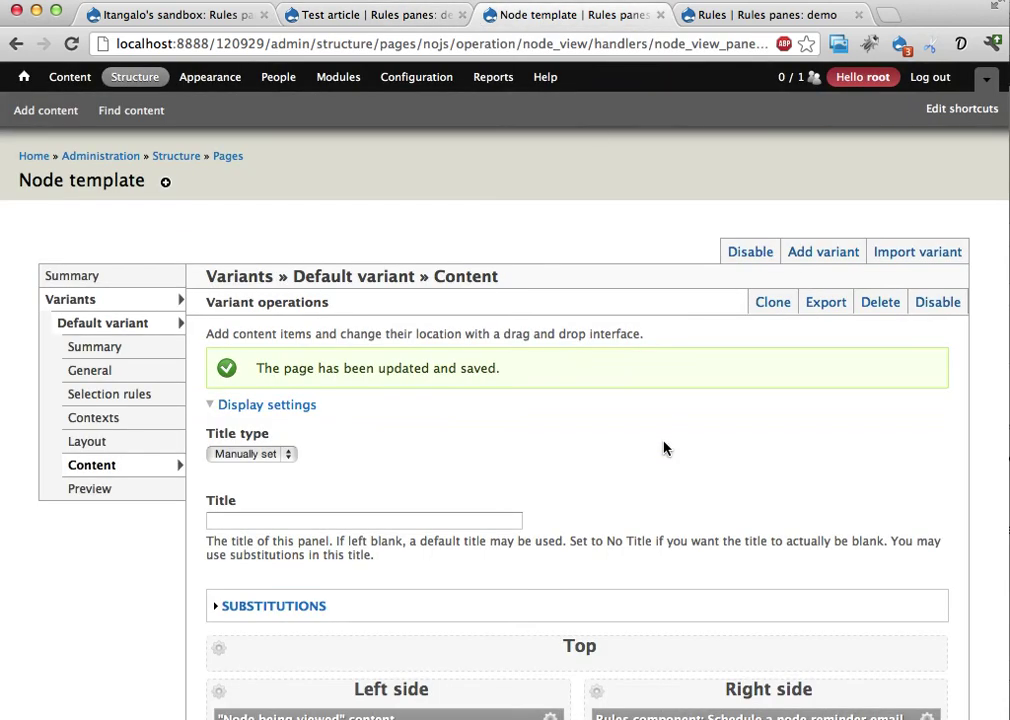
pyautogui.scroll(-5, 663, 448)
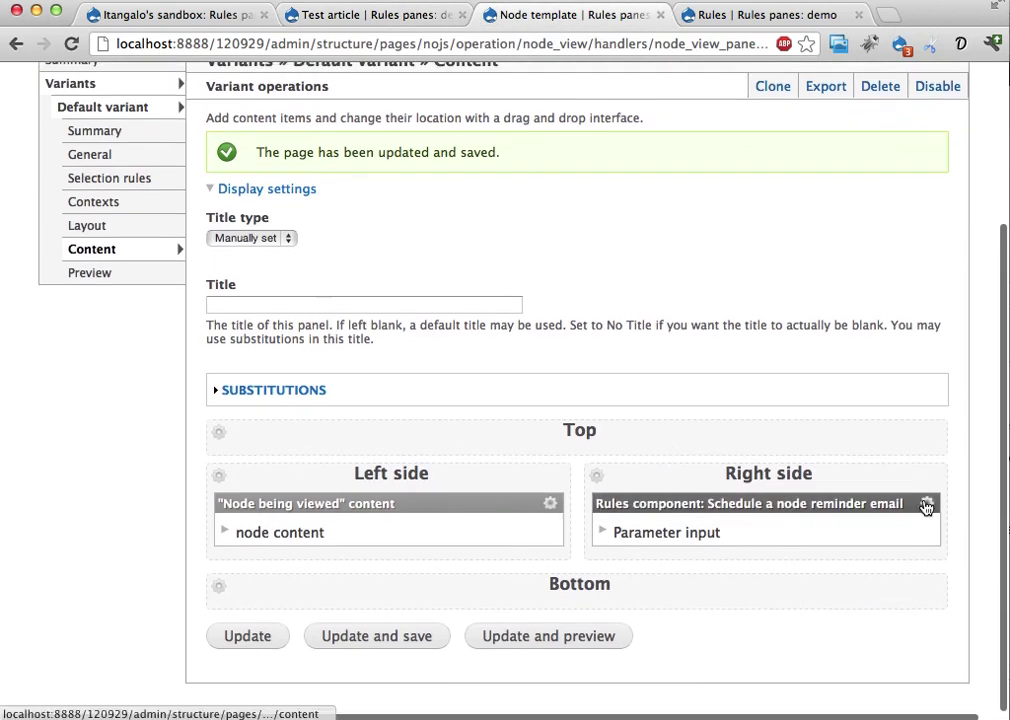
pyautogui.click(926, 505)
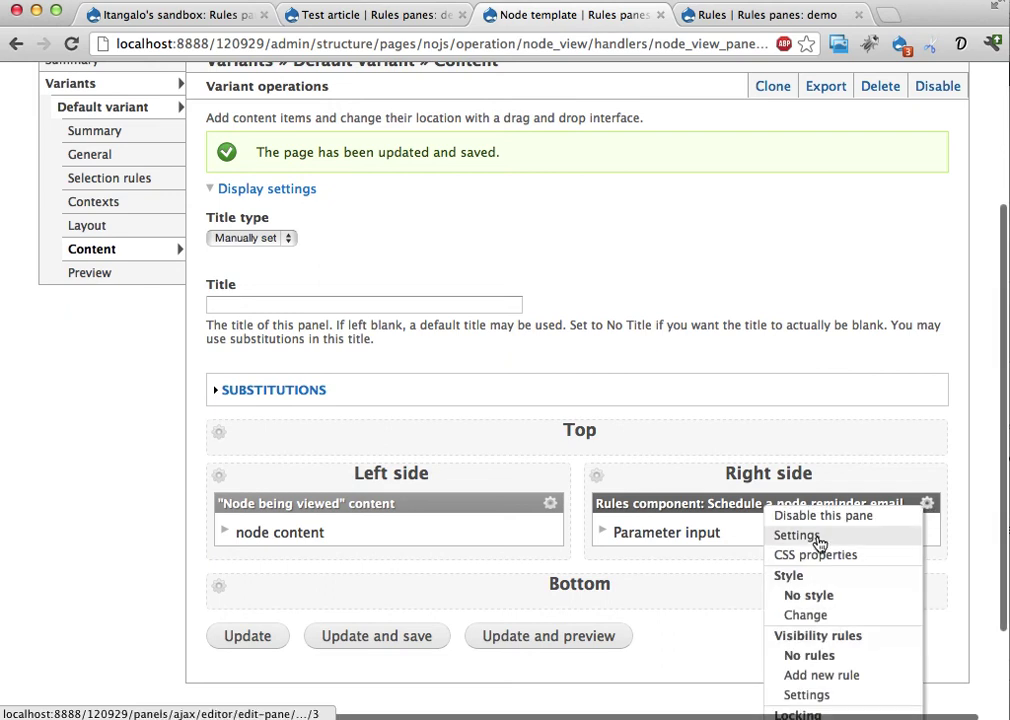
pyautogui.click(816, 538)
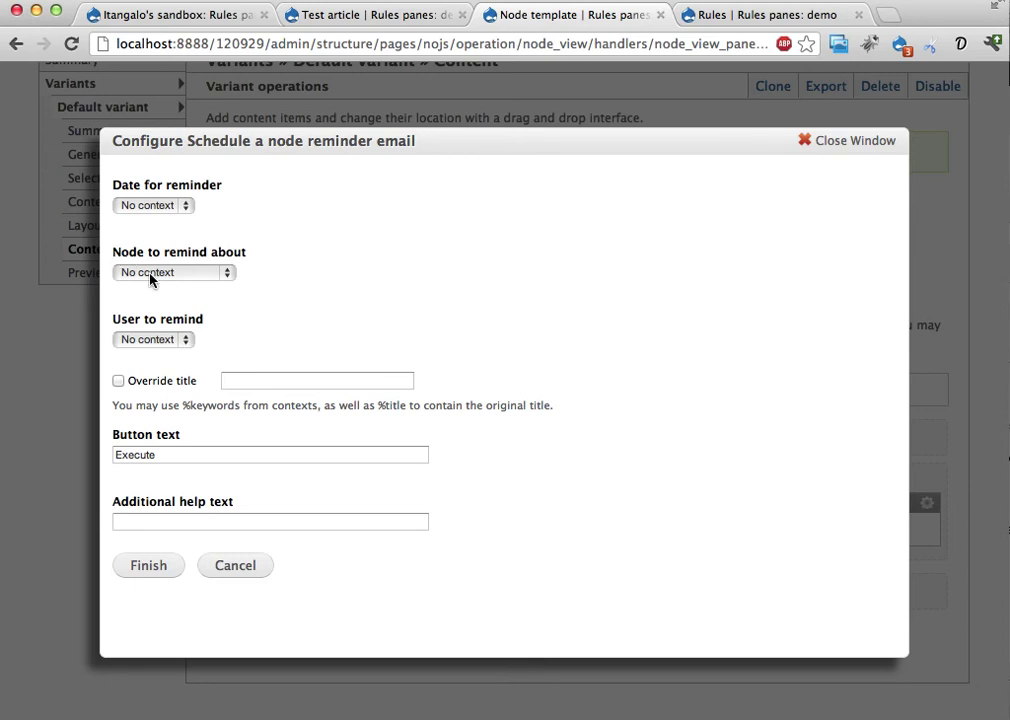
pyautogui.moveTo(114, 253); pyautogui.dragTo(259, 257)
pyautogui.click(227, 273)
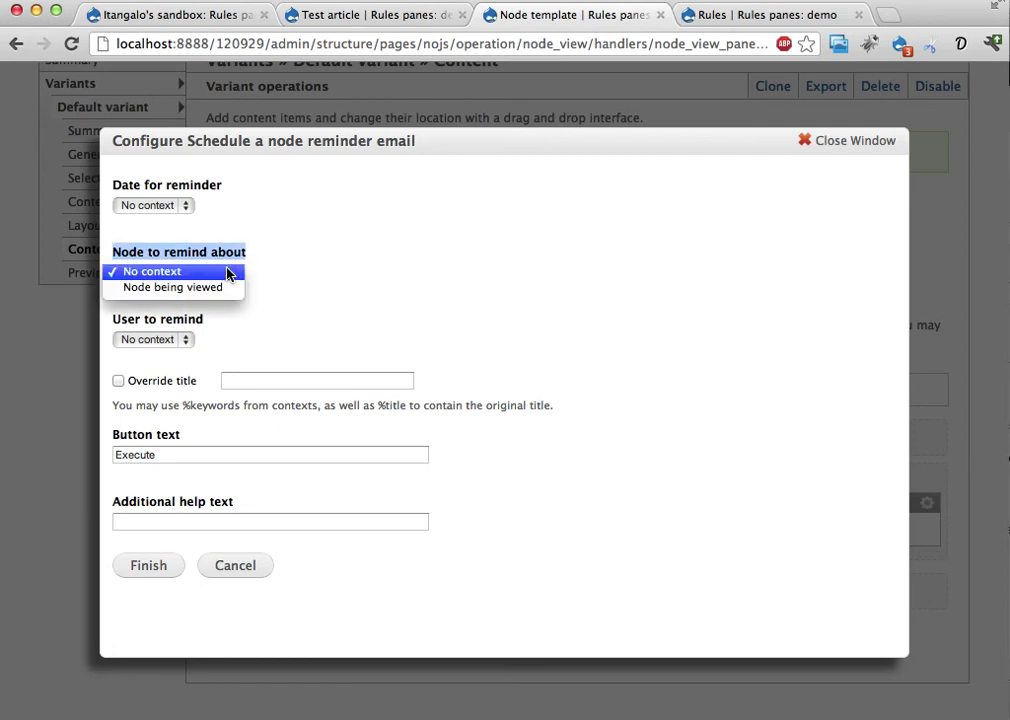
pyautogui.click(167, 289)
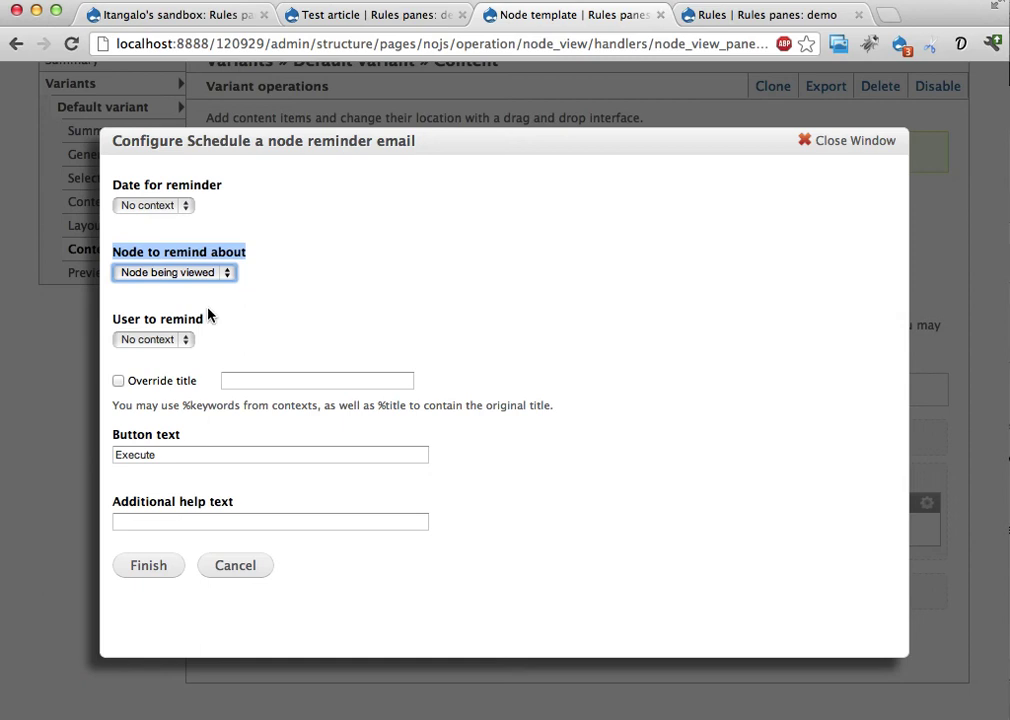
pyautogui.click(149, 576)
pyautogui.click(367, 646)
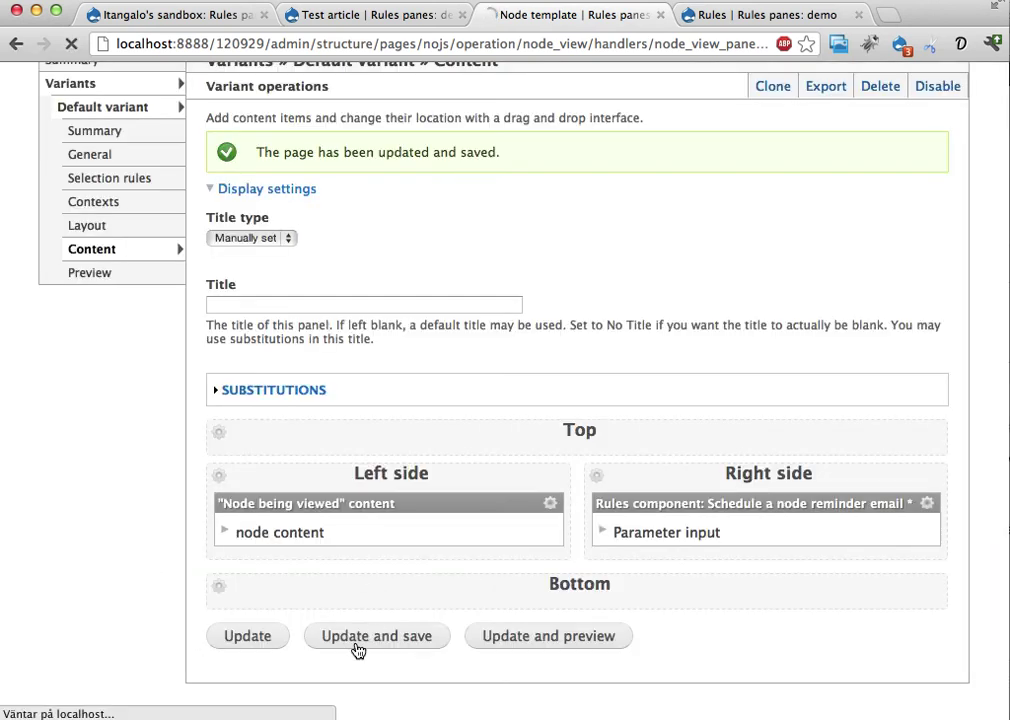
# Reload the Test article page so the reminder form no longer asks for a node.
pyautogui.click(379, 15)
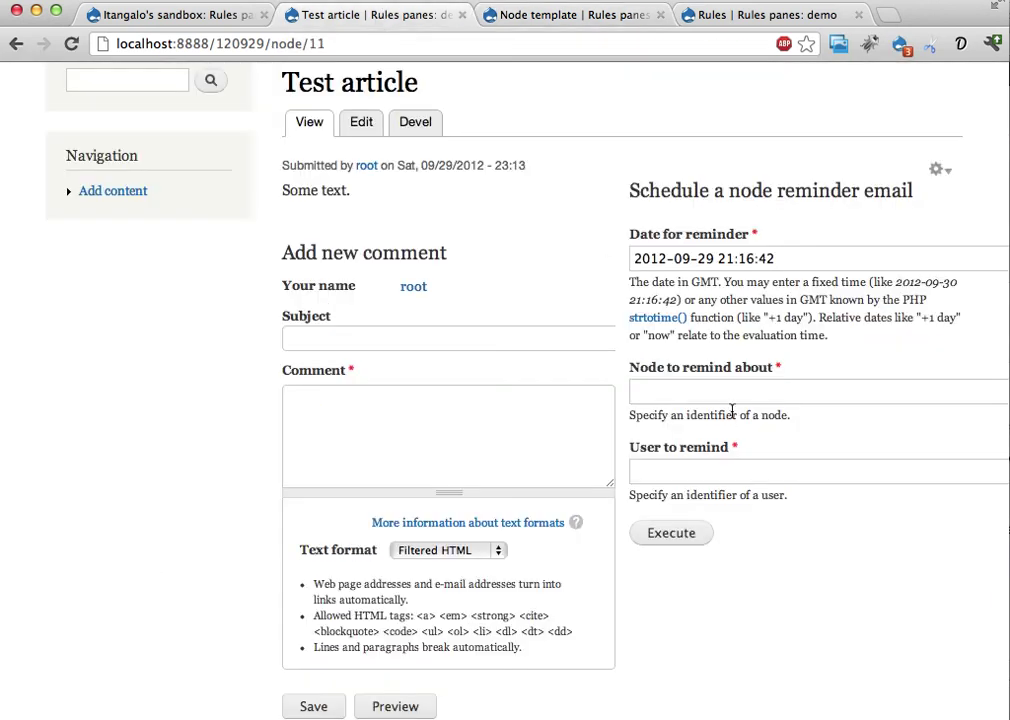
pyautogui.moveTo(633, 367); pyautogui.dragTo(809, 364)
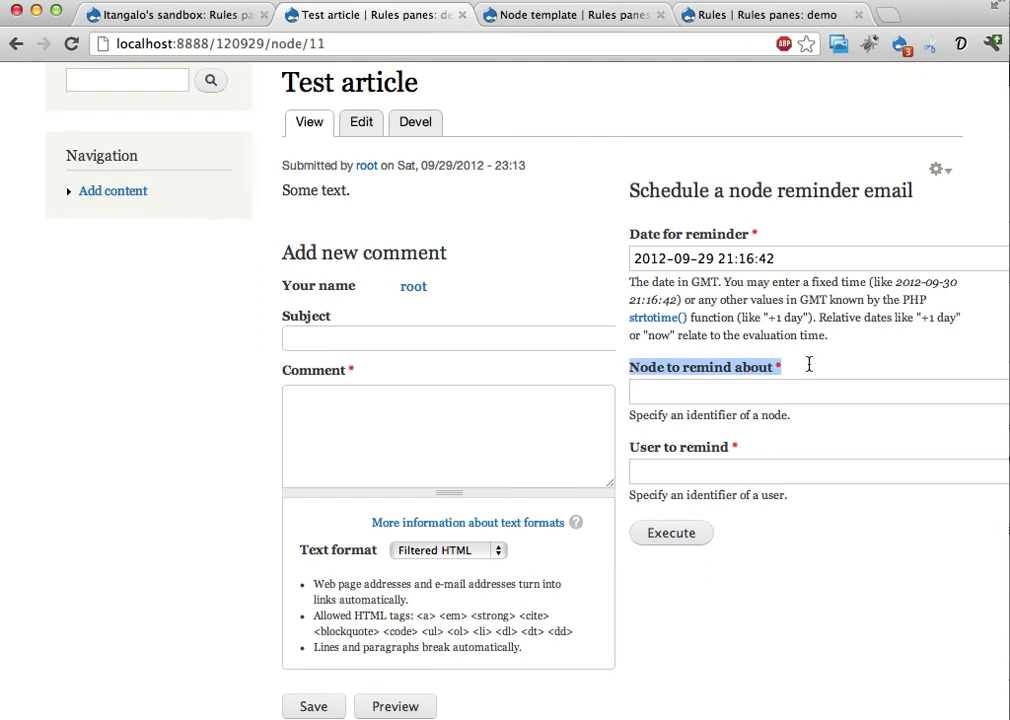
pyautogui.press('super+r')
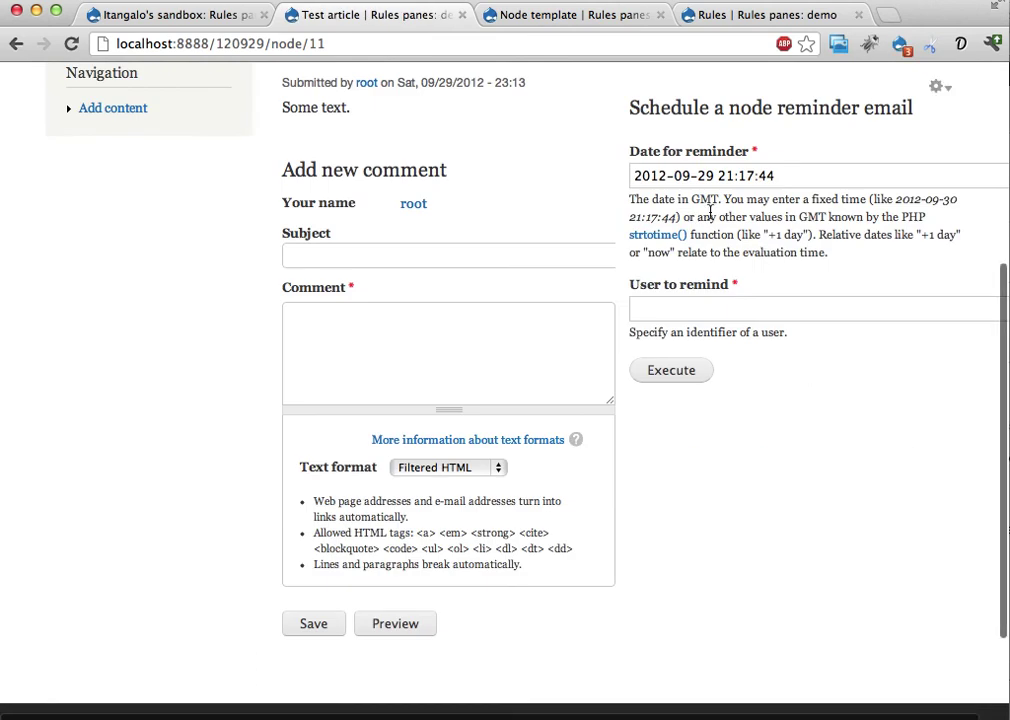
# Enter the admin user's identifier and execute, then highlight 'Test article' in the confirmation.
pyautogui.click(688, 309)
pyautogui.write('1')
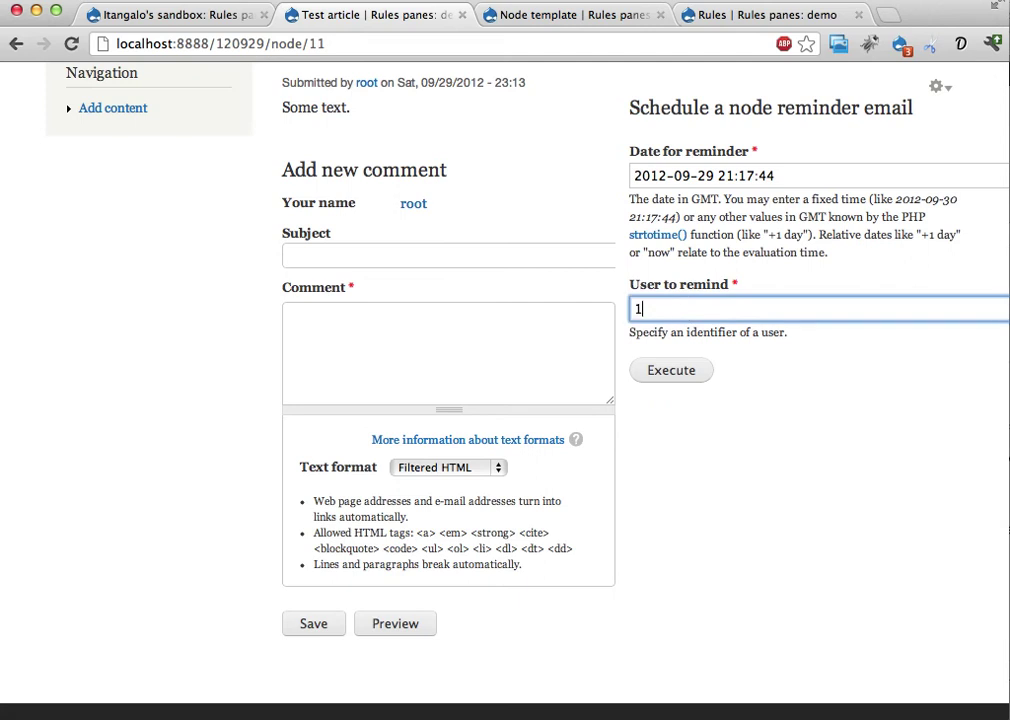
pyautogui.scroll(5, 800, 491)
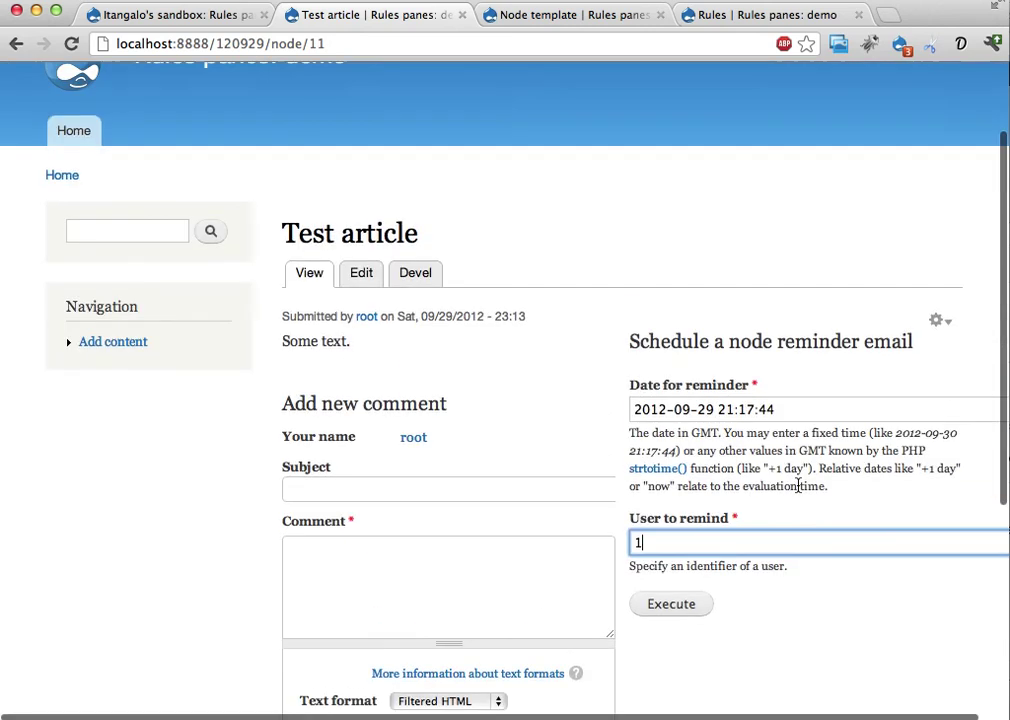
pyautogui.click(672, 571)
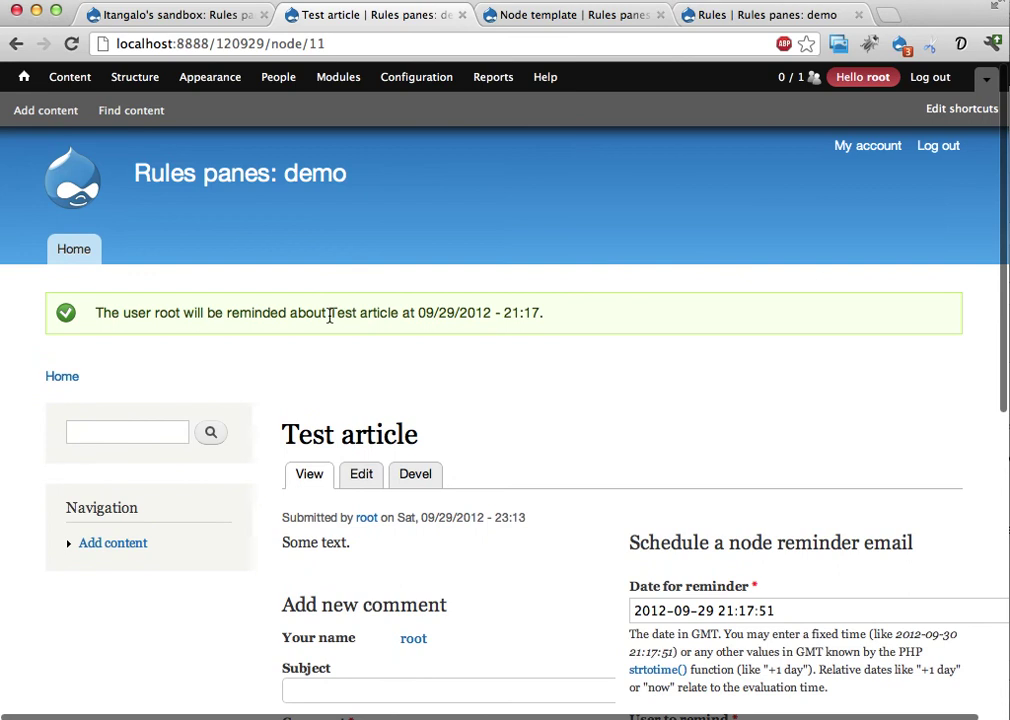
pyautogui.moveTo(331, 313); pyautogui.dragTo(398, 315)
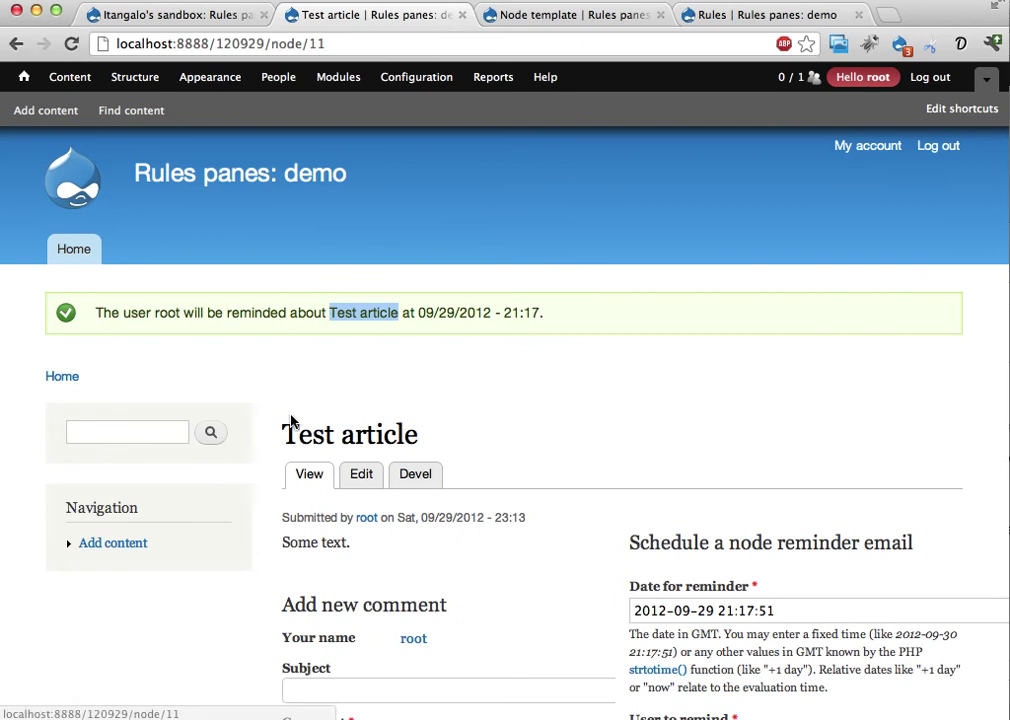
pyautogui.scroll(-1, 631, 432)
pyautogui.scroll(-3, 631, 432)
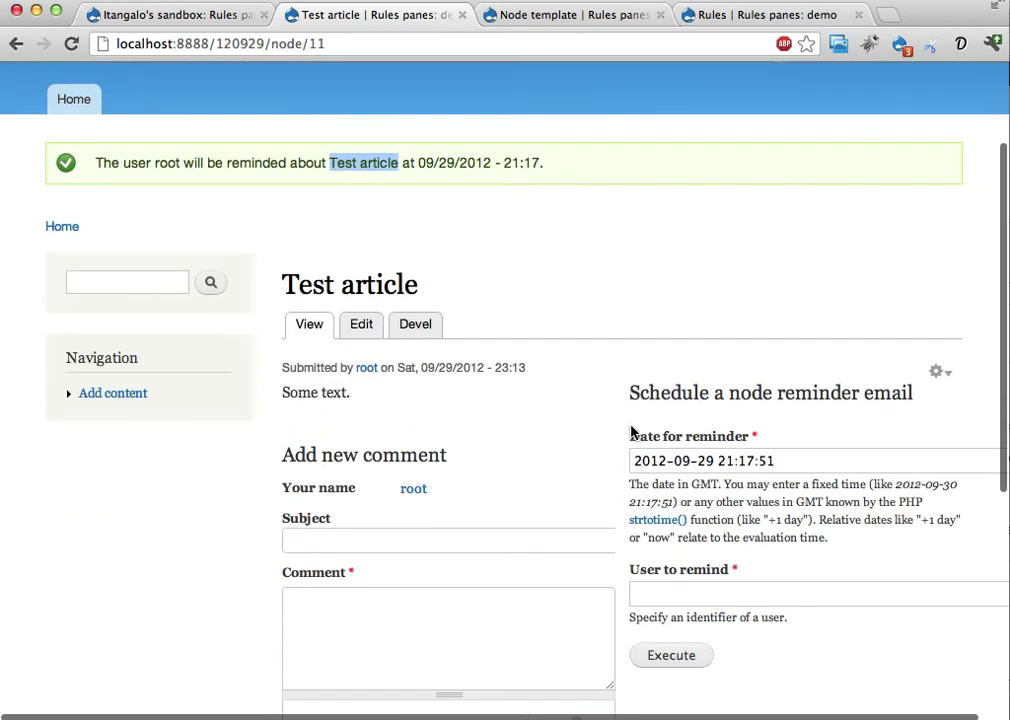
pyautogui.scroll(4, 633, 428)
pyautogui.scroll(-6, 633, 428)
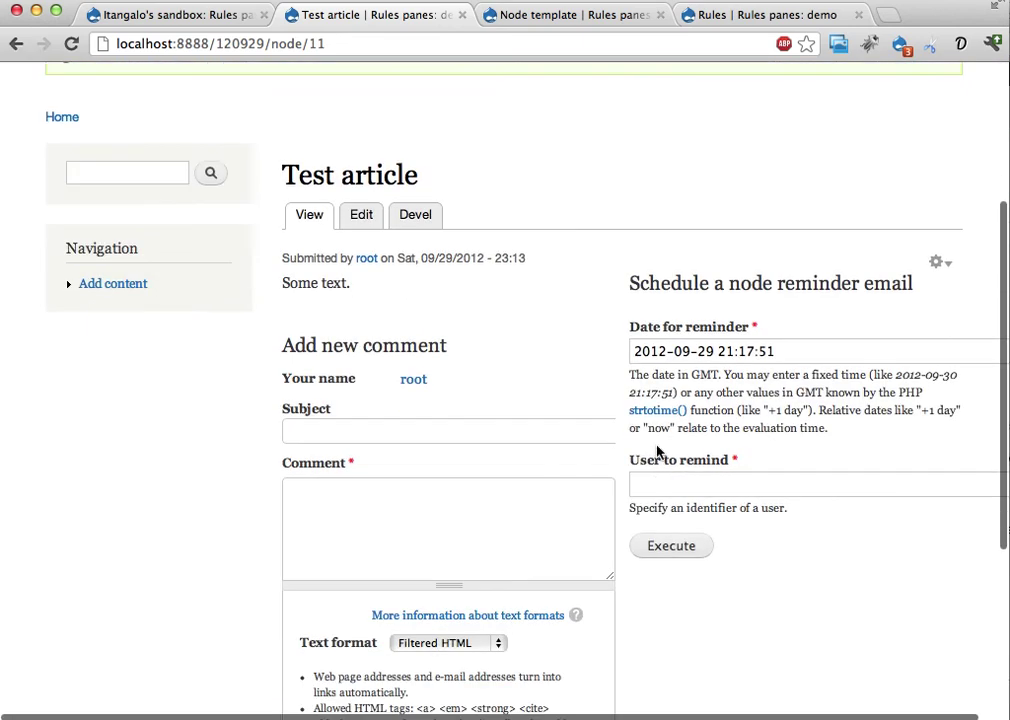
# Give the Node template's default variant a User context set to 'Logged in user', then update and save.
pyautogui.click(551, 20)
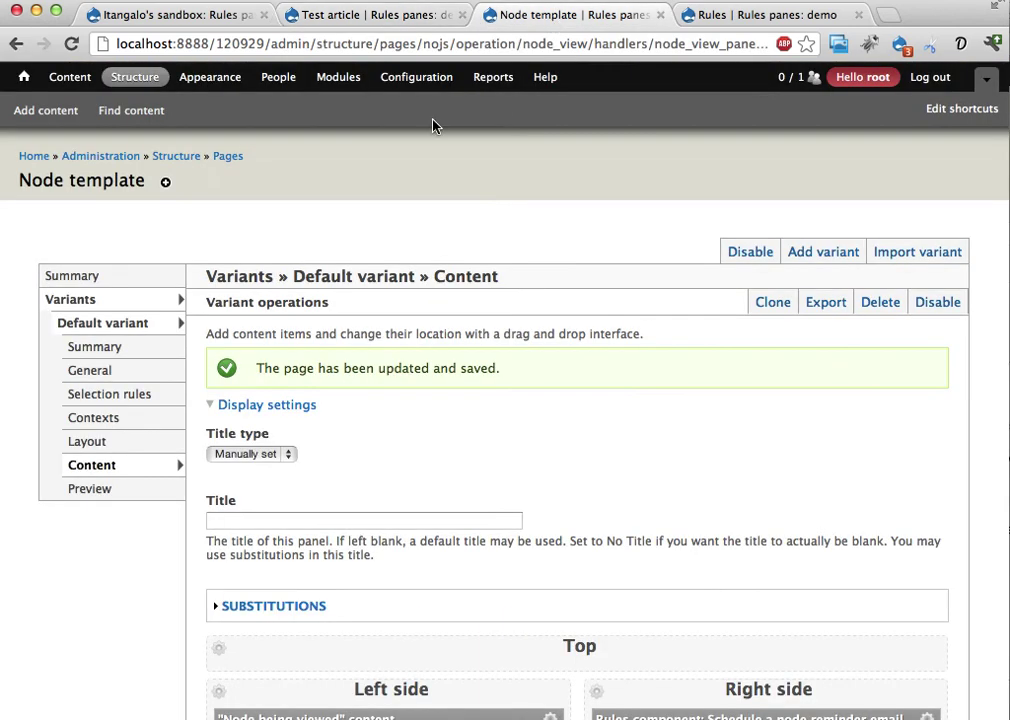
pyautogui.click(85, 425)
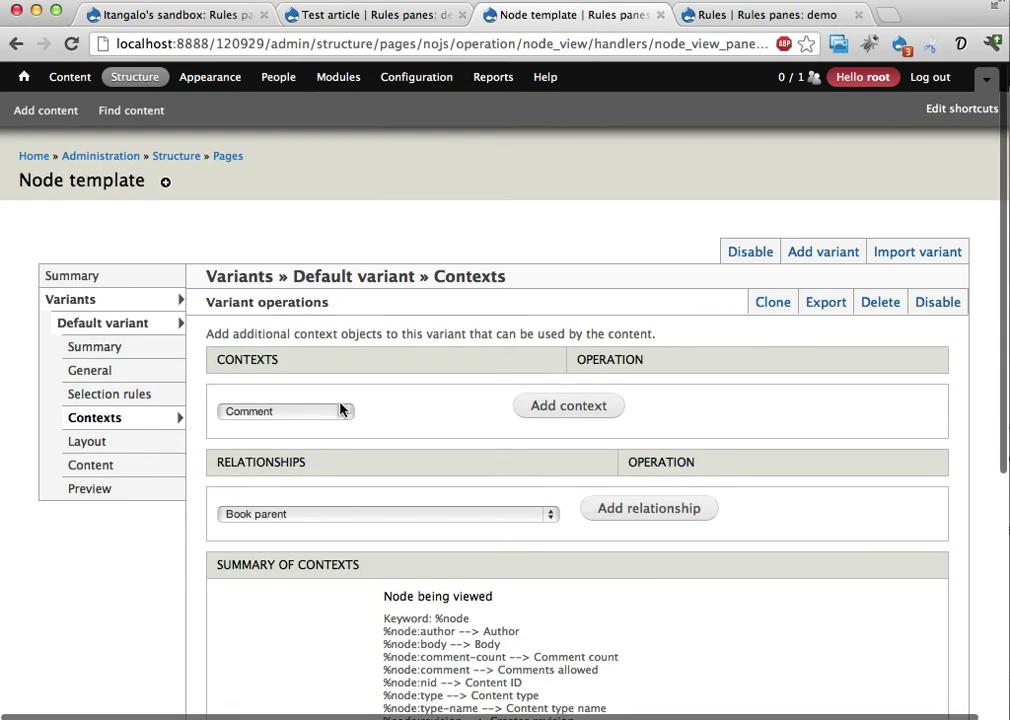
pyautogui.click(325, 411)
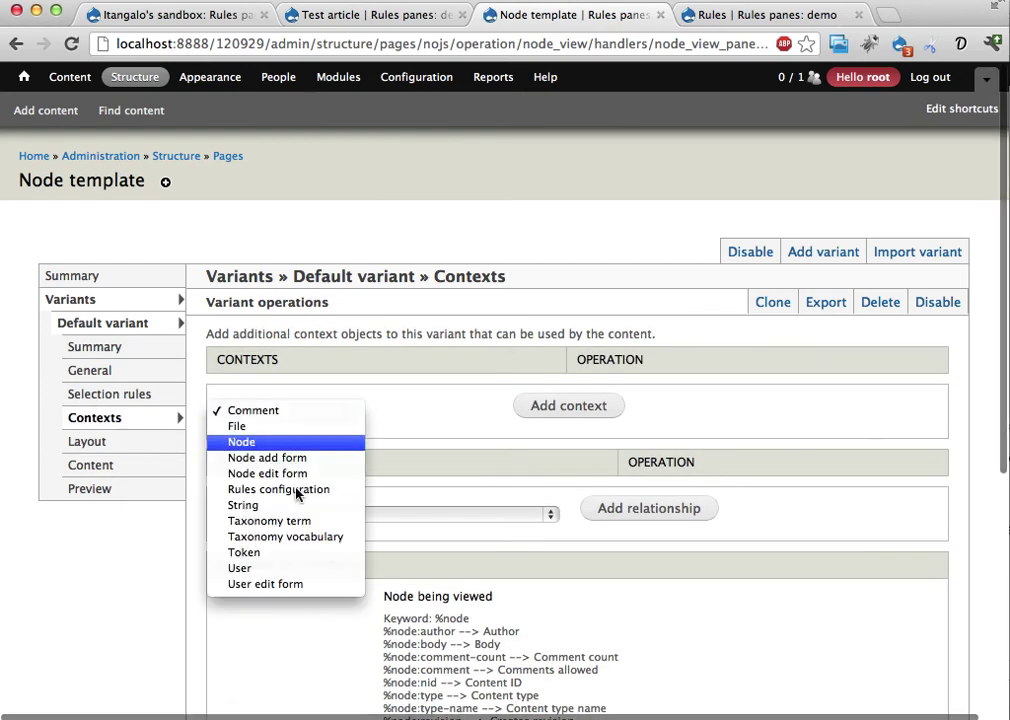
pyautogui.click(270, 570)
pyautogui.click(575, 408)
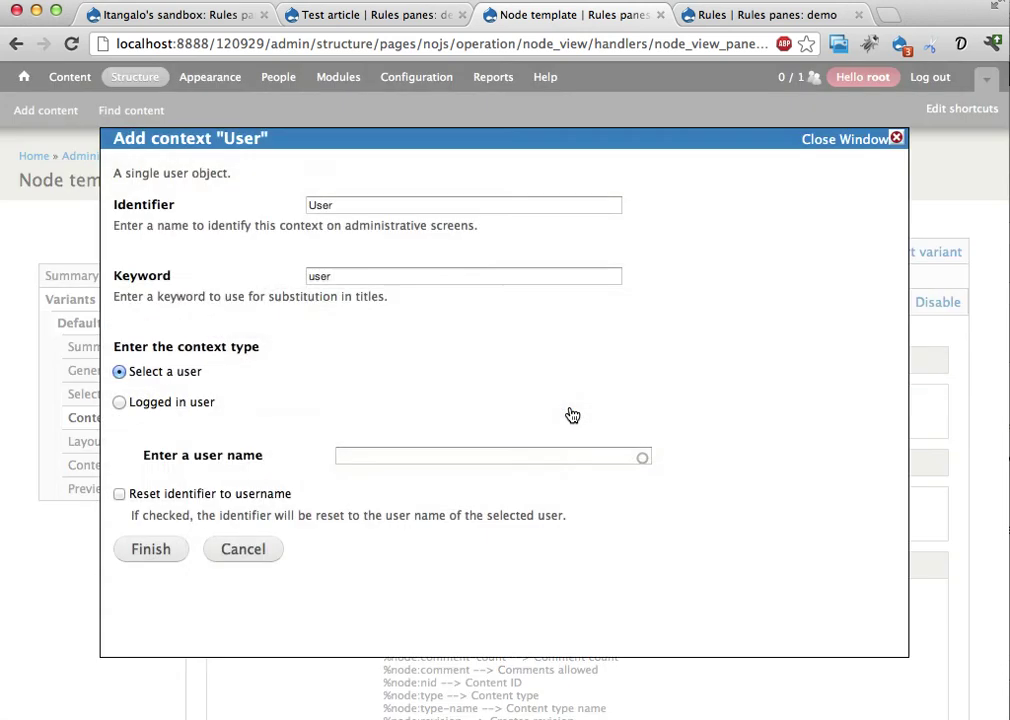
pyautogui.click(172, 410)
pyautogui.click(153, 503)
pyautogui.scroll(-5, 366, 567)
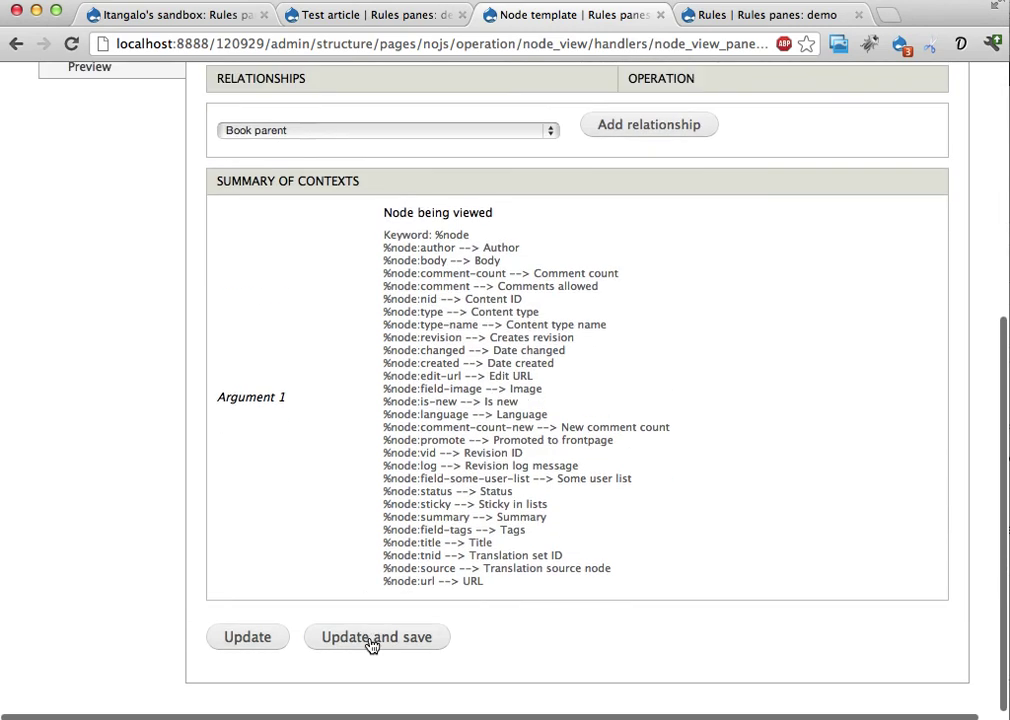
pyautogui.click(372, 641)
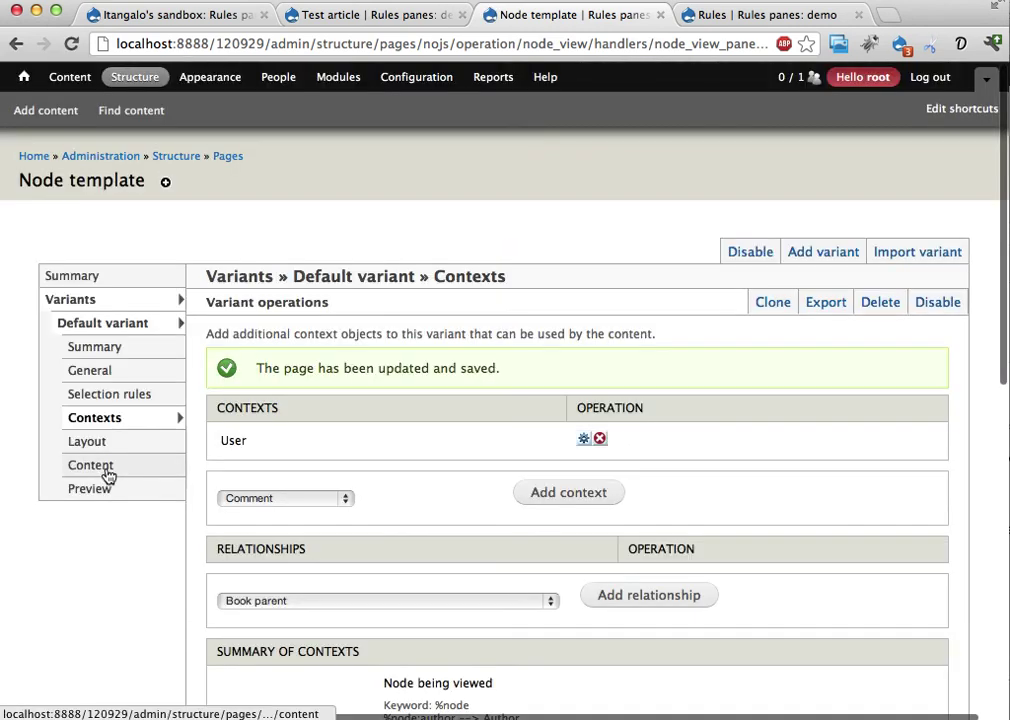
# In the Rules reminder pane's settings, set User to remind to the User context.
pyautogui.click(107, 473)
pyautogui.scroll(-3, 660, 489)
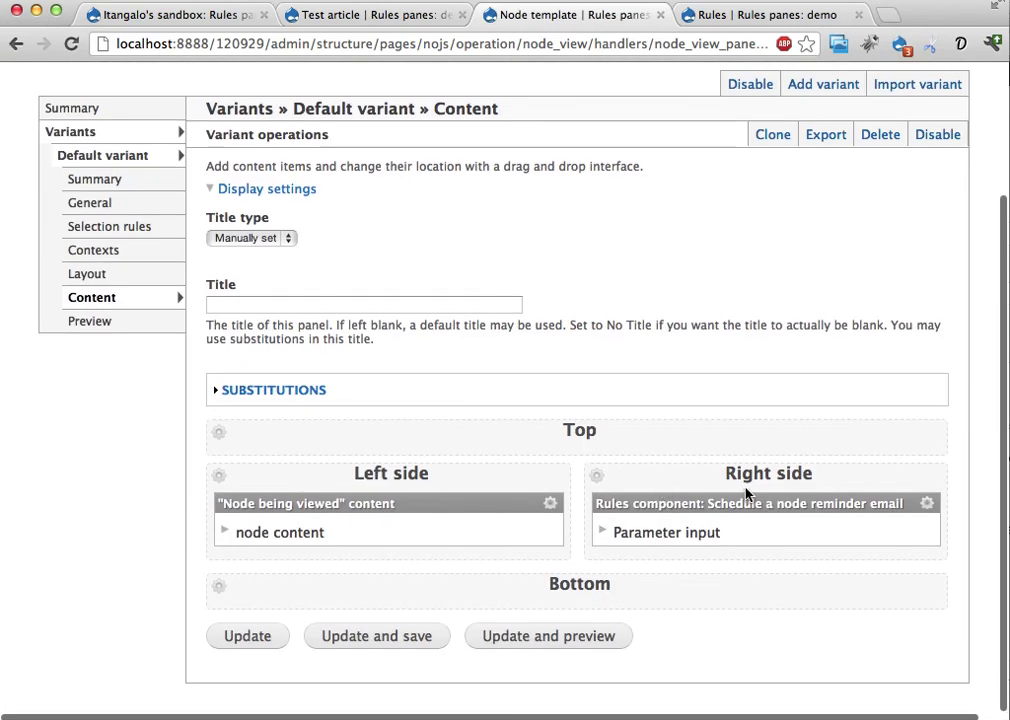
pyautogui.click(927, 506)
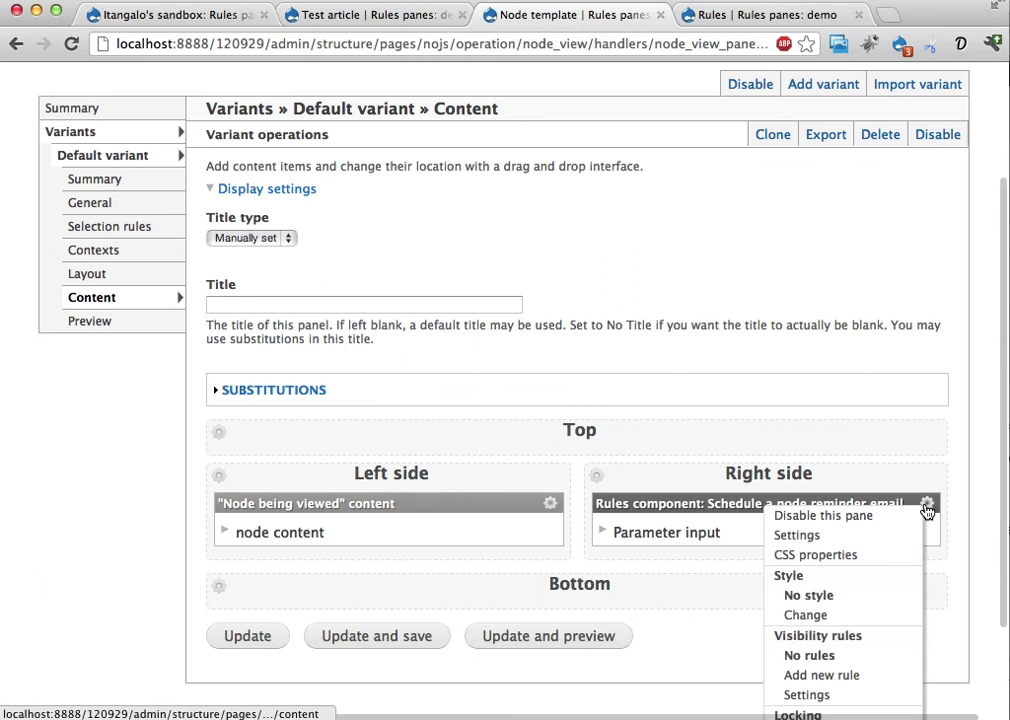
pyautogui.click(845, 540)
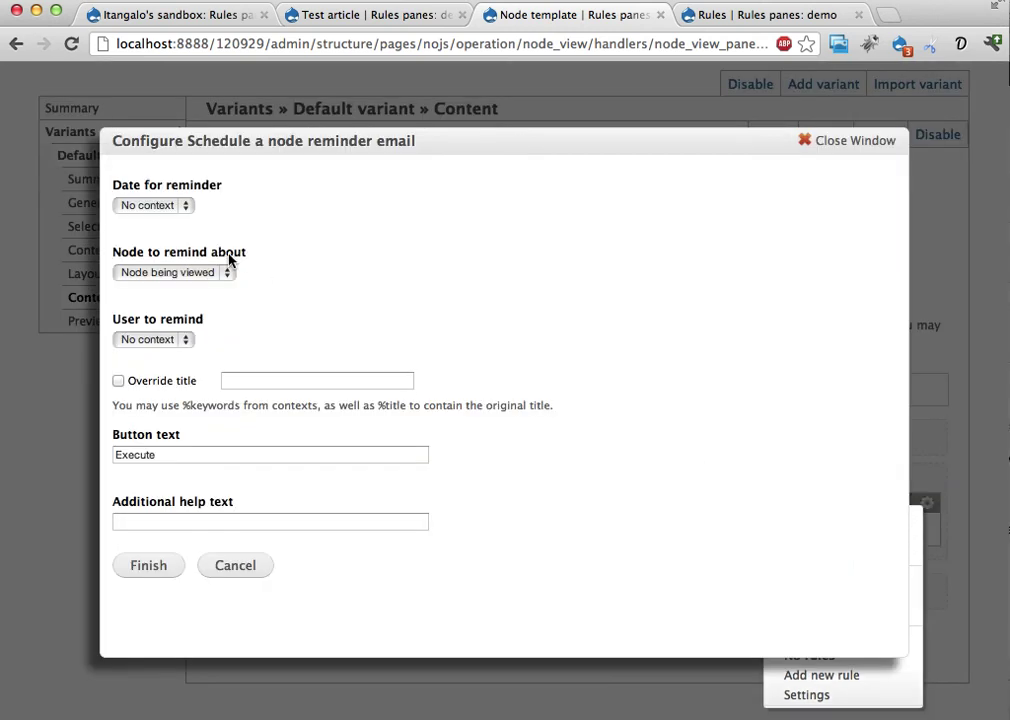
pyautogui.moveTo(117, 322); pyautogui.dragTo(219, 316)
pyautogui.click(172, 340)
pyautogui.click(152, 354)
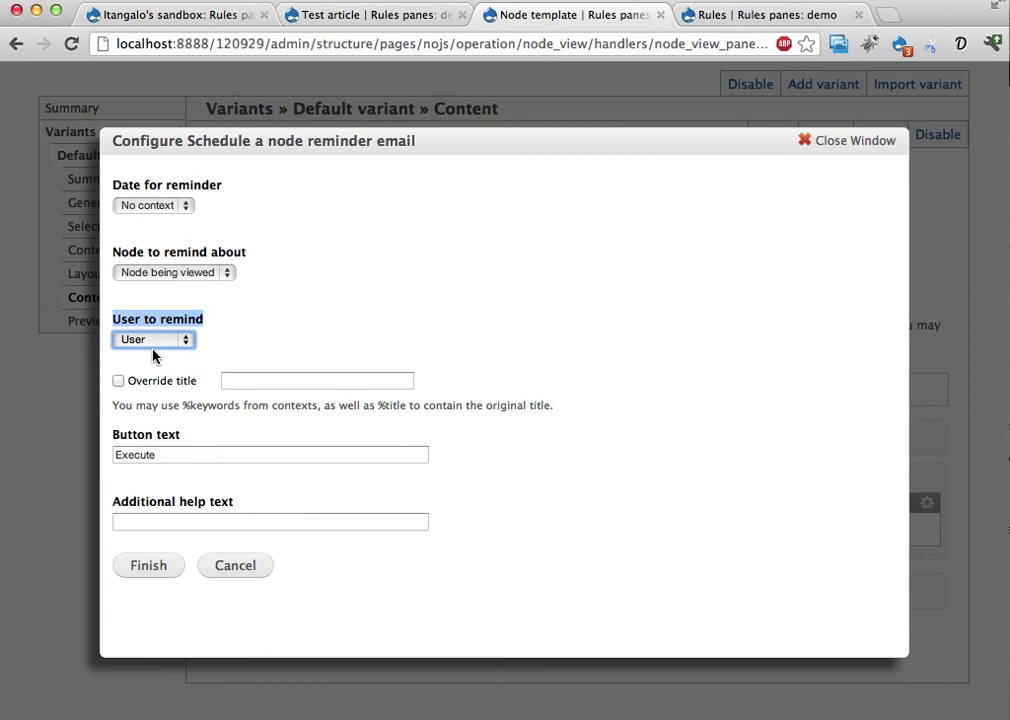
# Title the pane 'Remind me about this article', with button 'Schedule email' and help text 'Some help text goes here...'.
pyautogui.click(153, 385)
pyautogui.click(305, 381)
pyautogui.write('Remind me about this article')
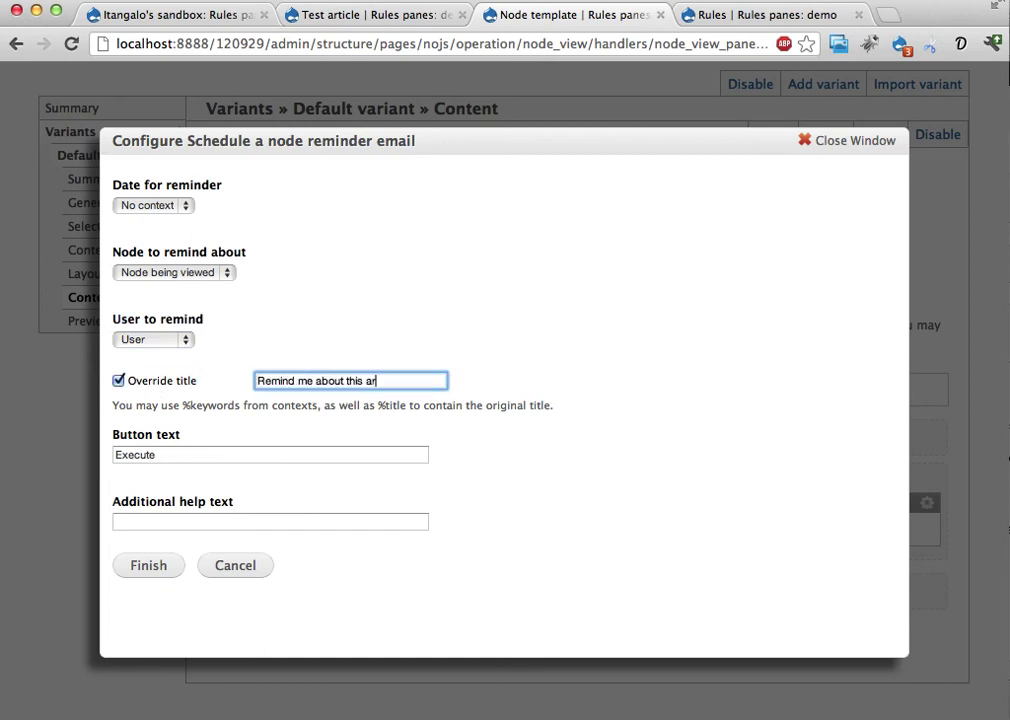
pyautogui.click(169, 455)
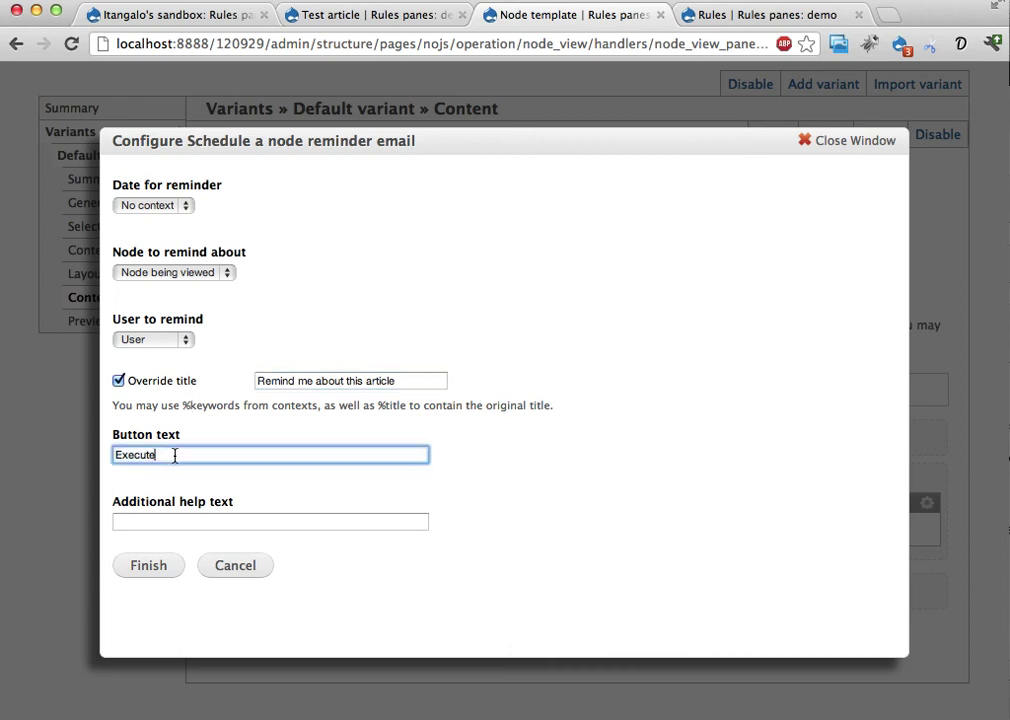
pyautogui.press('super+a')
pyautogui.write('Sc')
pyautogui.click(125, 521)
pyautogui.write('SOme')
pyautogui.press('BackSpace')
pyautogui.press('BackSpace')
pyautogui.press('BackSpace')
pyautogui.press('BackSpace')
pyautogui.write('Some help text goes here')
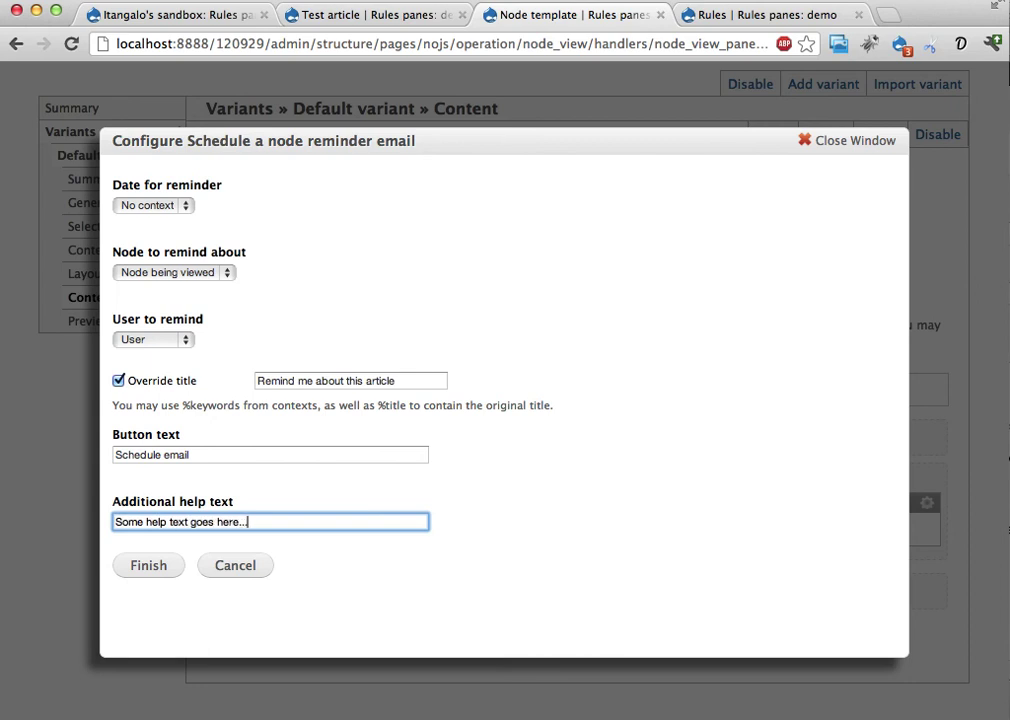
pyautogui.write('...')
pyautogui.click(151, 564)
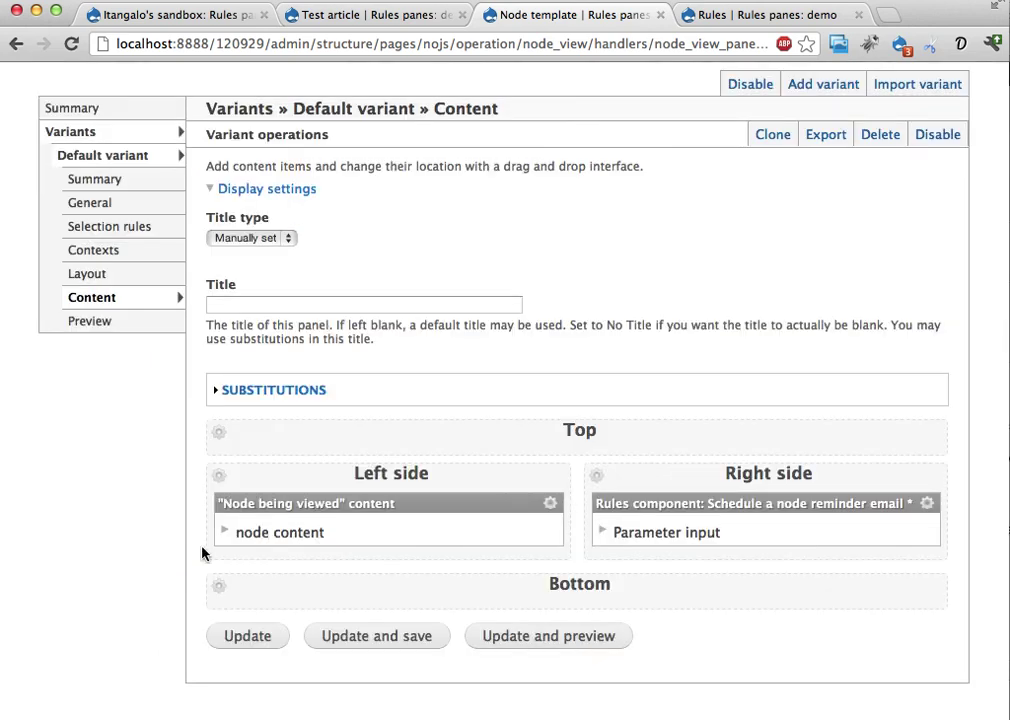
pyautogui.click(390, 634)
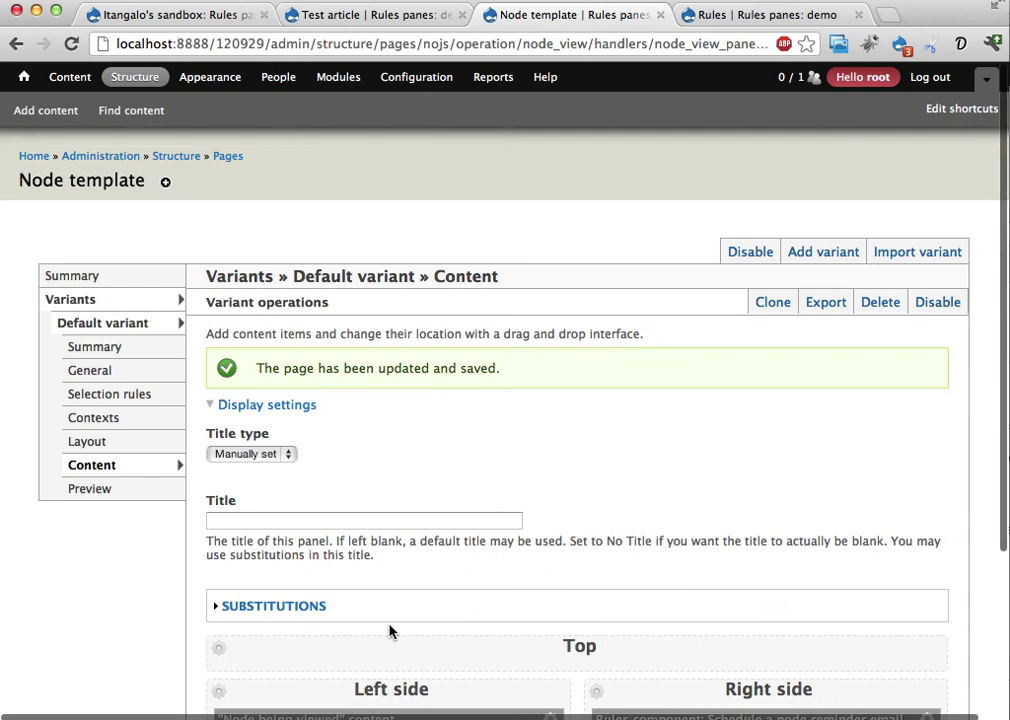
pyautogui.hotkey('ctrl', 'shift', 'Tab')
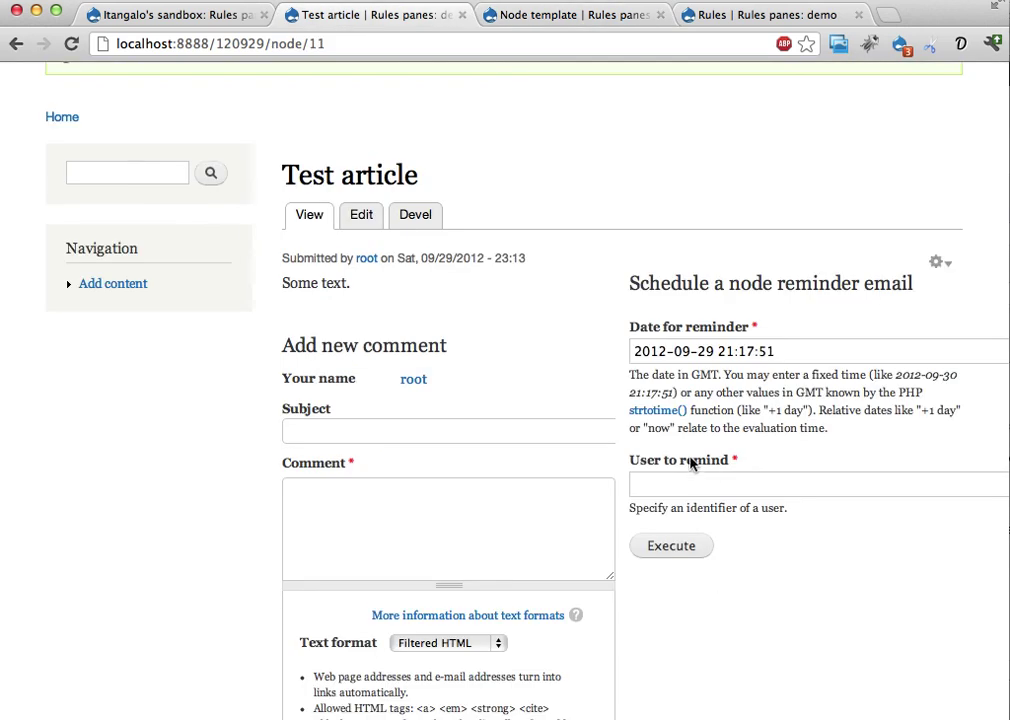
pyautogui.press('super+r')
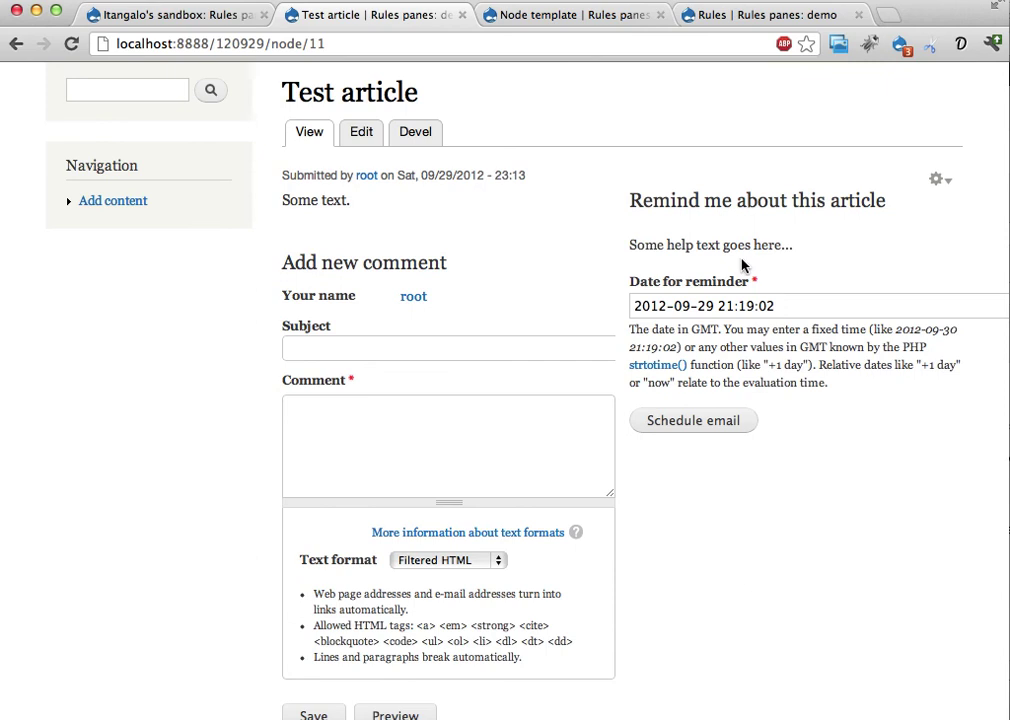
pyautogui.moveTo(671, 200); pyautogui.dragTo(838, 206)
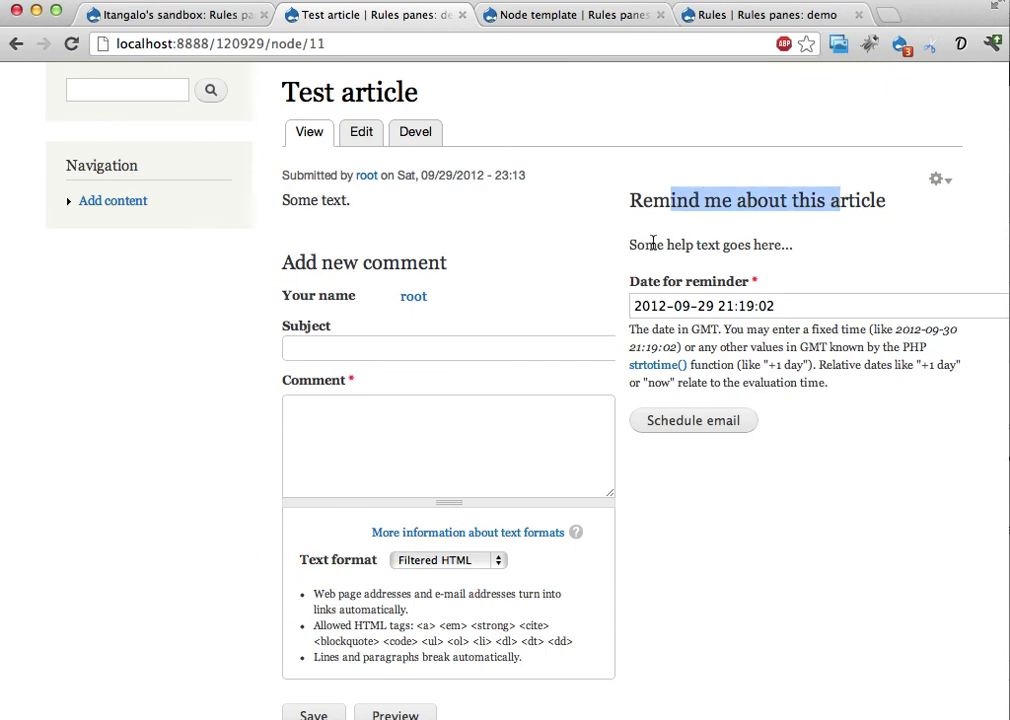
pyautogui.moveTo(655, 287); pyautogui.dragTo(717, 283)
pyautogui.scroll(3, 720, 420)
pyautogui.click(692, 578)
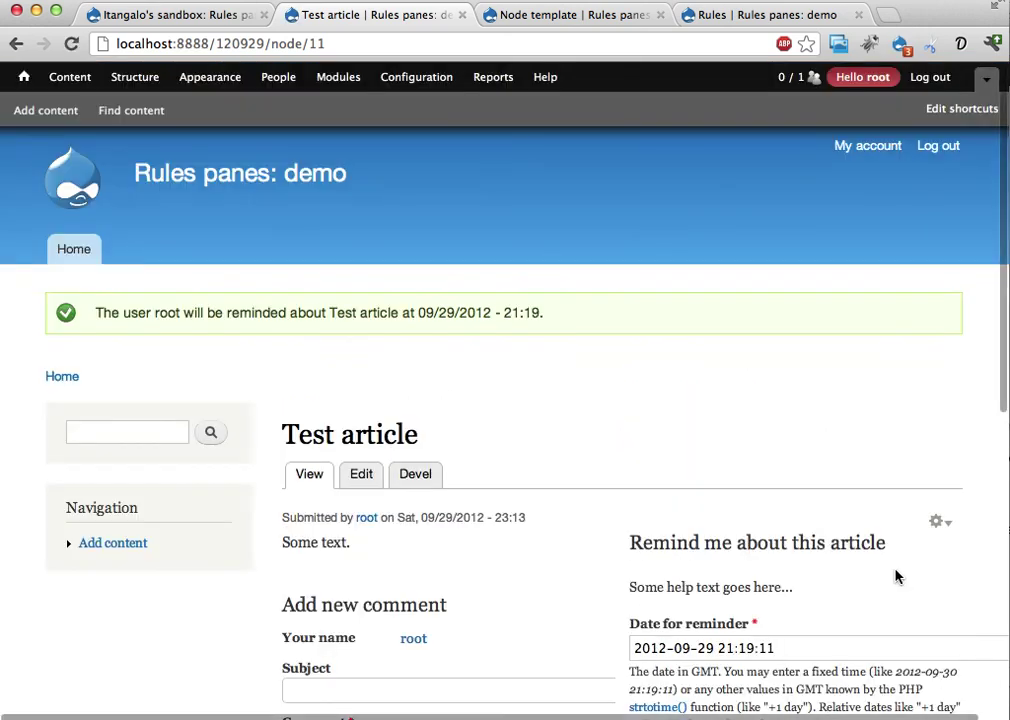
pyautogui.scroll(-4, 860, 550)
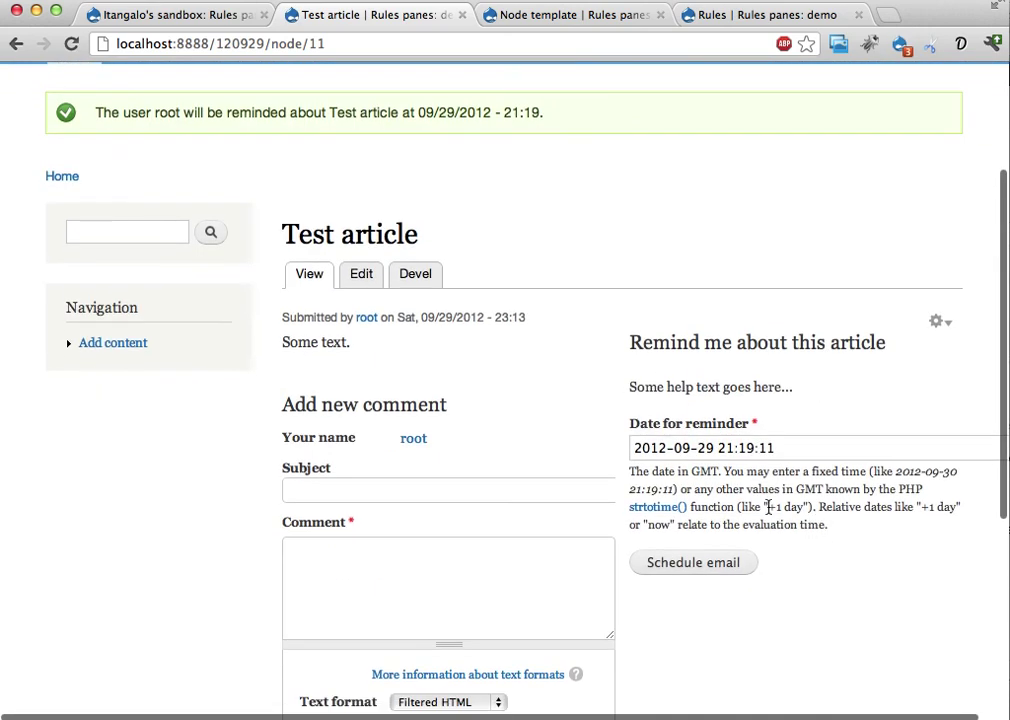
pyautogui.tripleClick(788, 447)
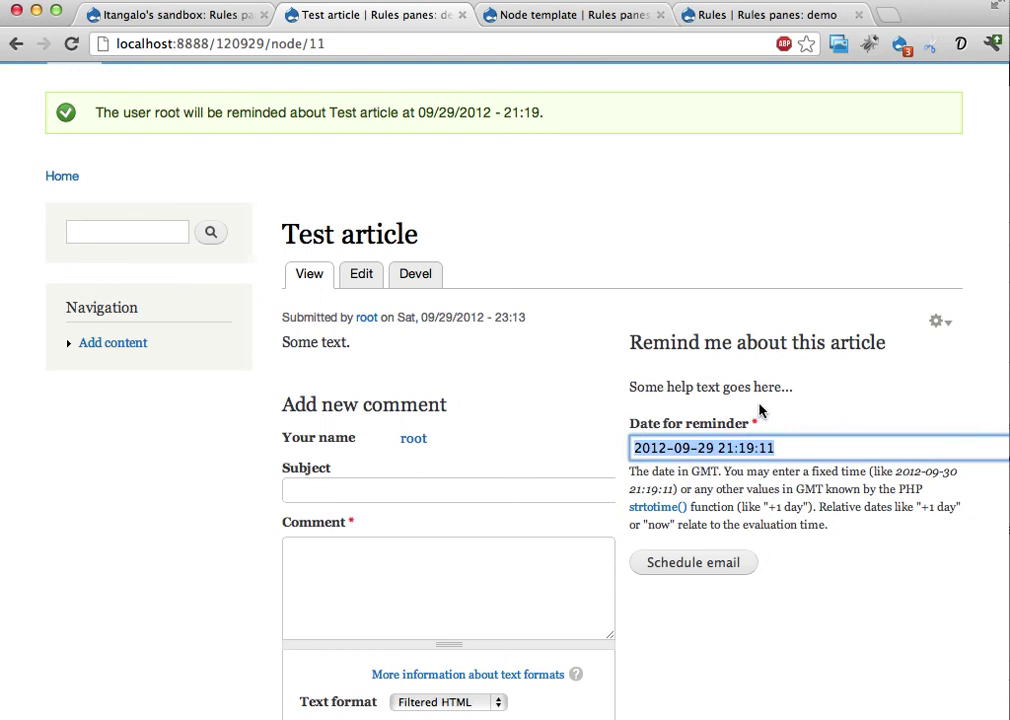
pyautogui.hscroll(2, 705, 520)
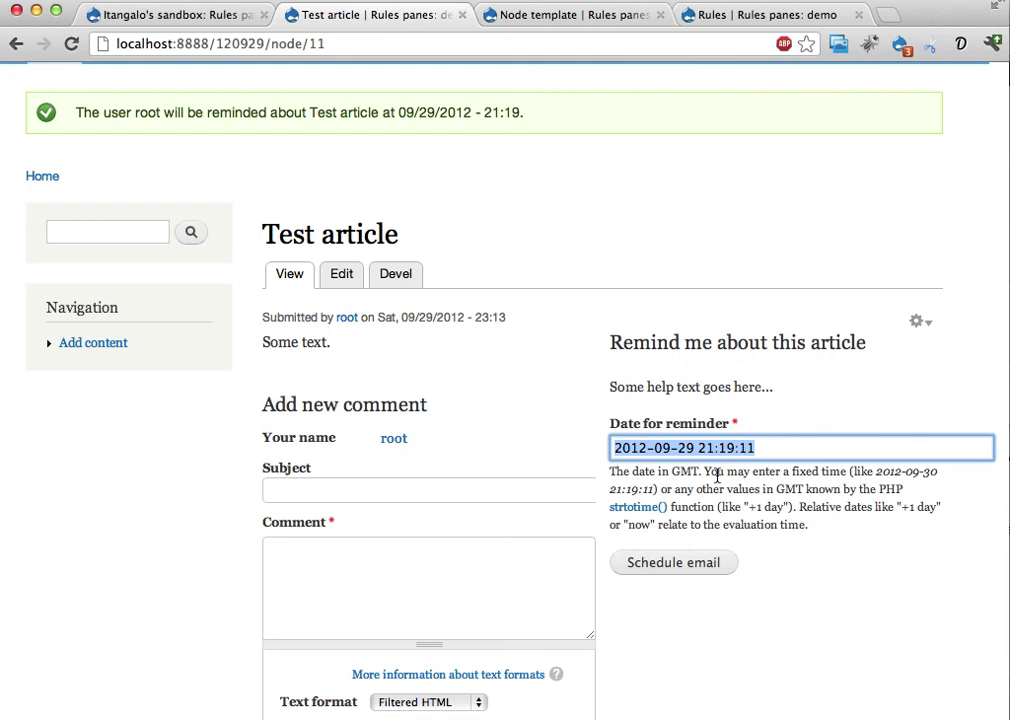
pyautogui.hscroll(-2, 717, 476)
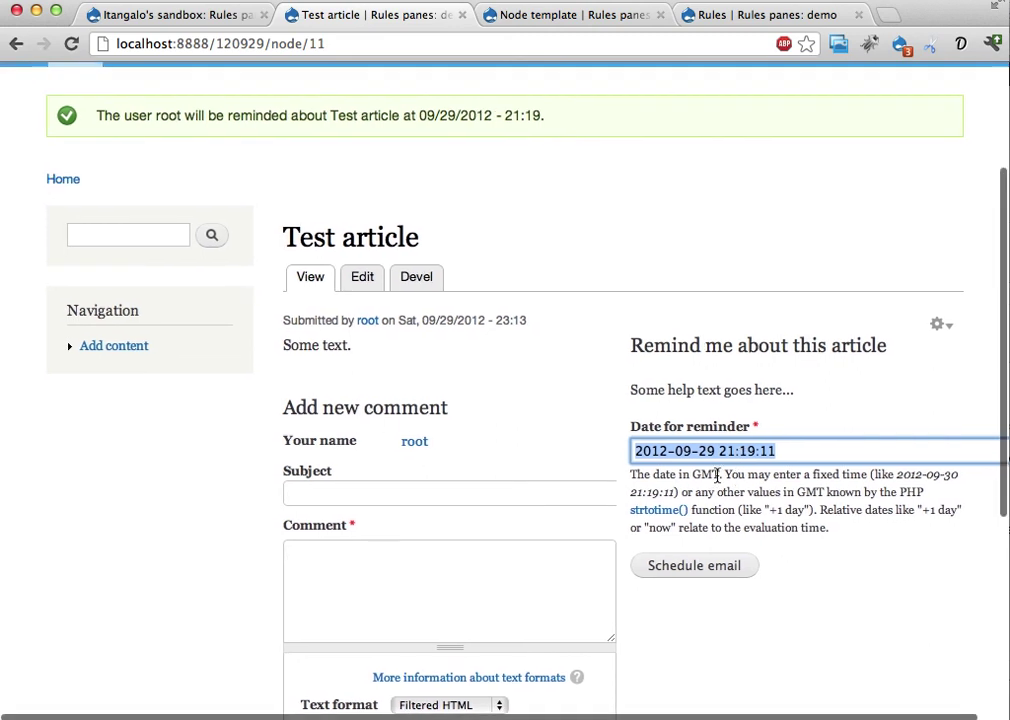
pyautogui.scroll(3, 717, 476)
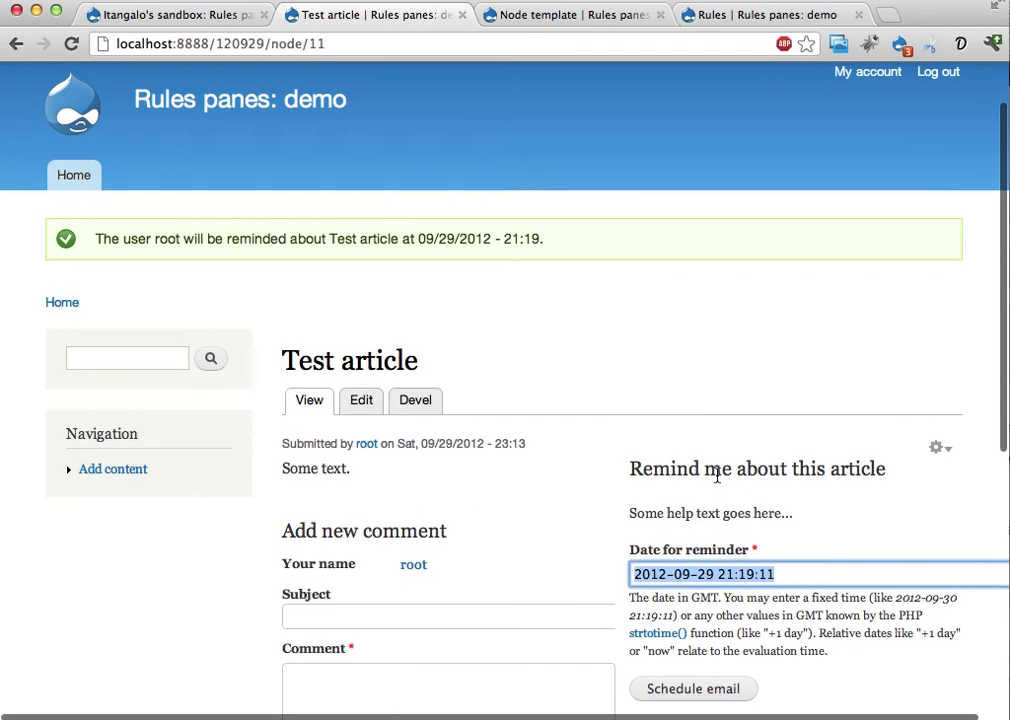
pyautogui.scroll(-3, 546, 373)
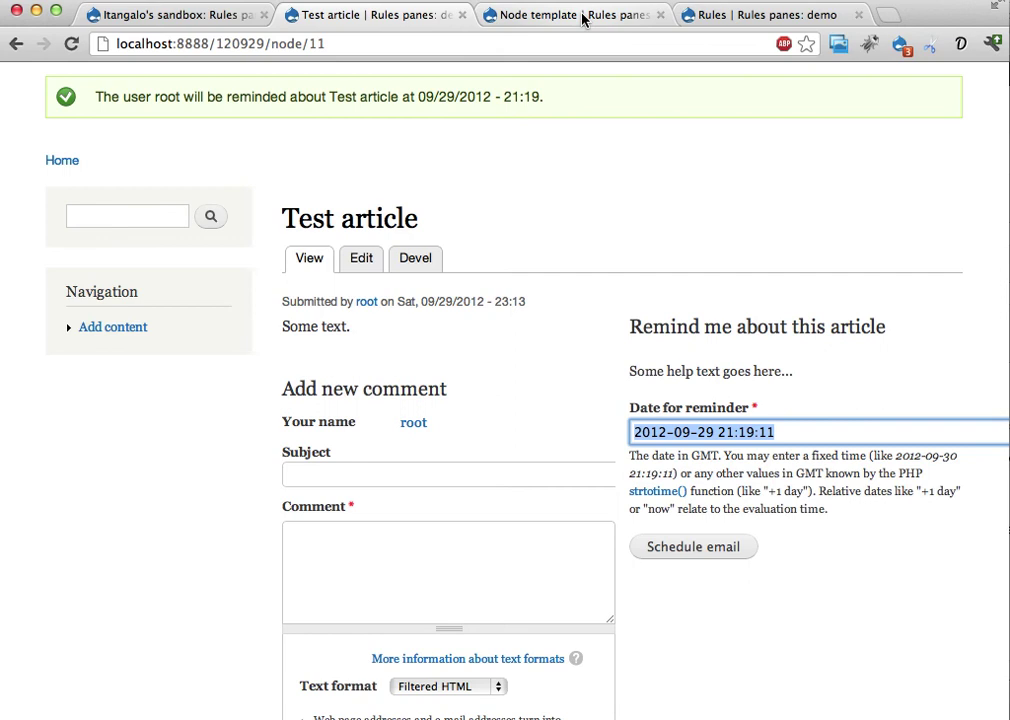
# Add editor to the Test article's Some user list, save it, and return to the Rules components page.
pyautogui.click(361, 260)
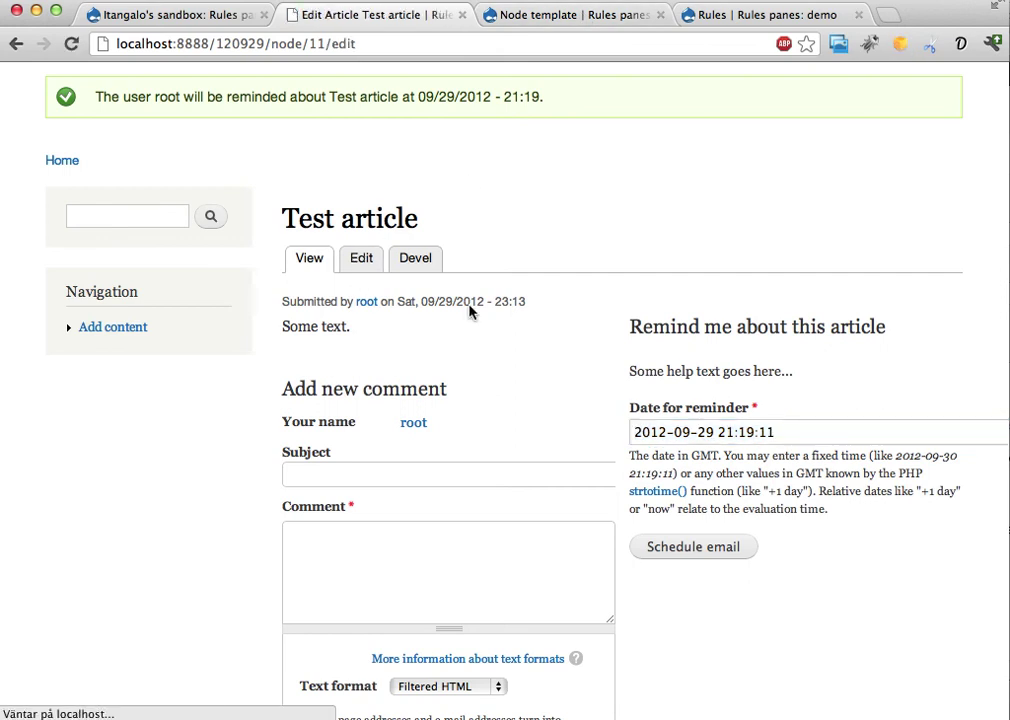
pyautogui.scroll(-10, 309, 383)
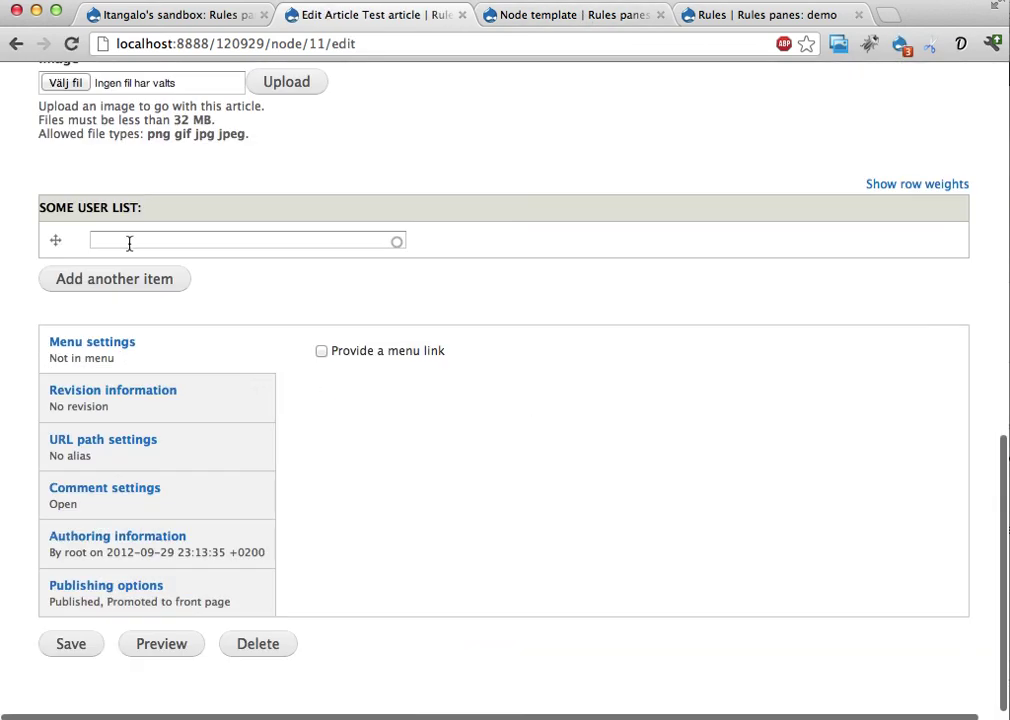
pyautogui.click(175, 239)
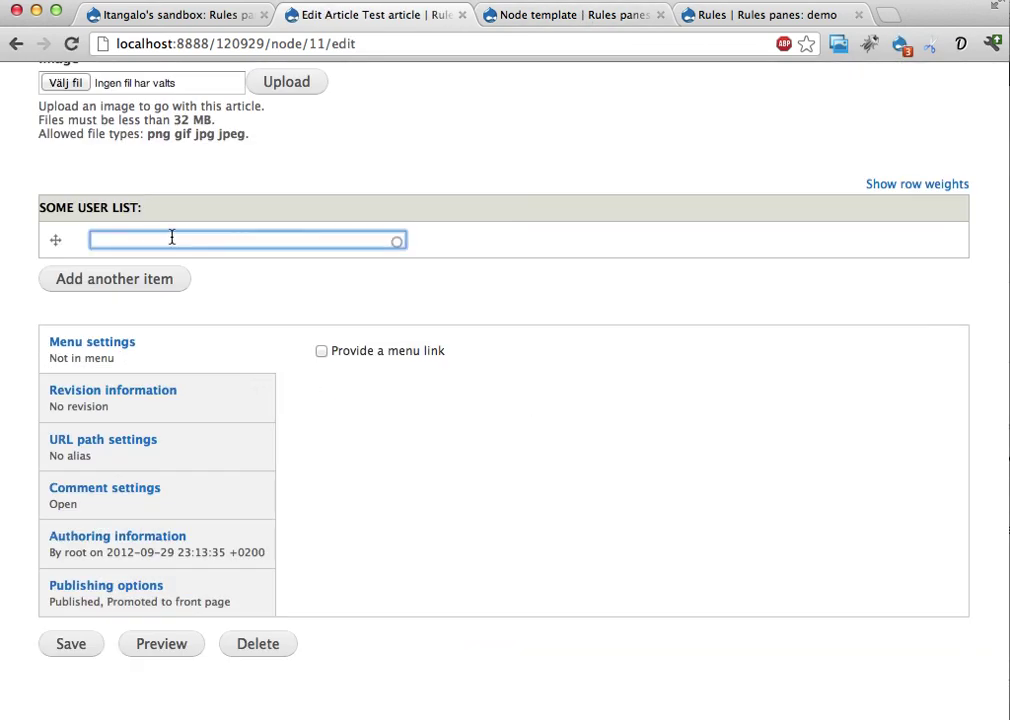
pyautogui.write('ed')
pyautogui.click(106, 256)
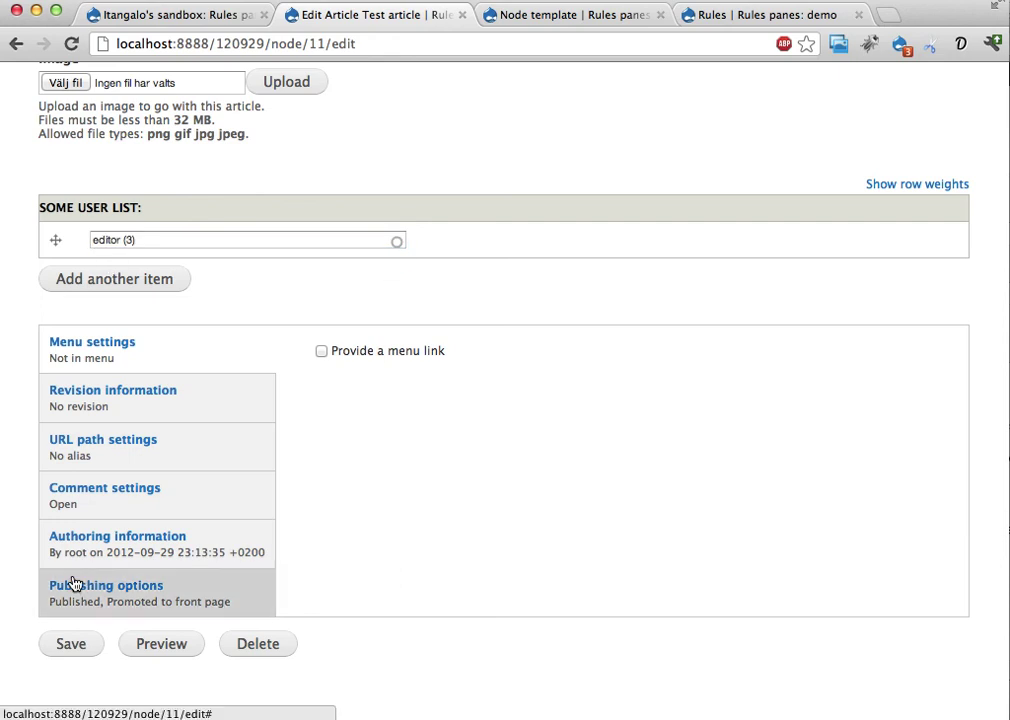
pyautogui.click(75, 652)
pyautogui.scroll(-3, 401, 440)
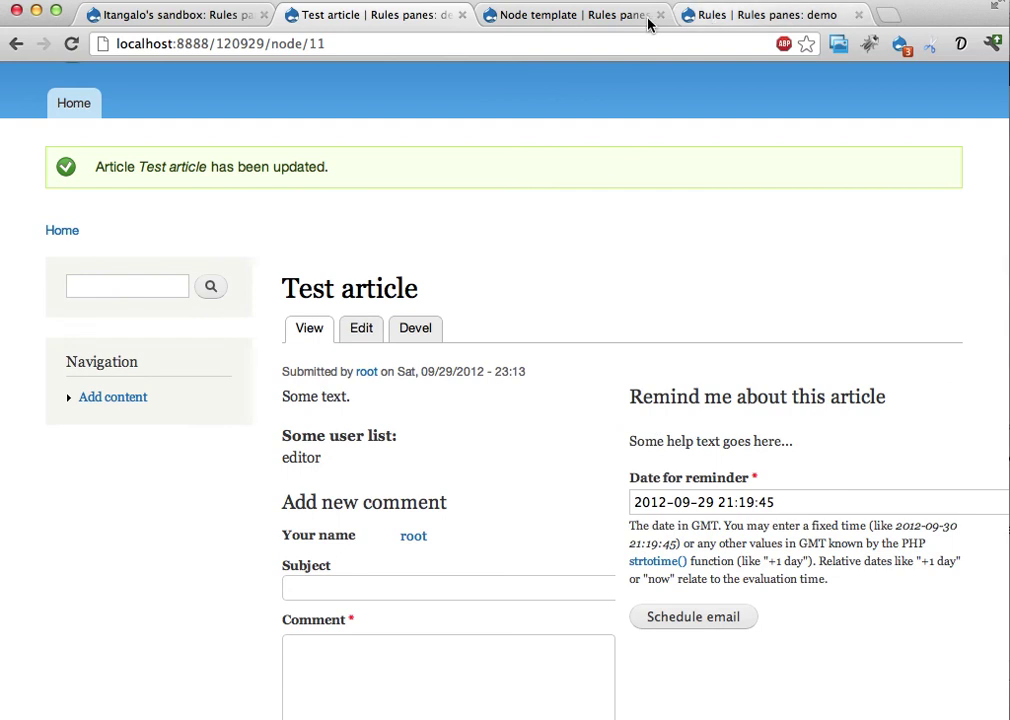
pyautogui.click(726, 17)
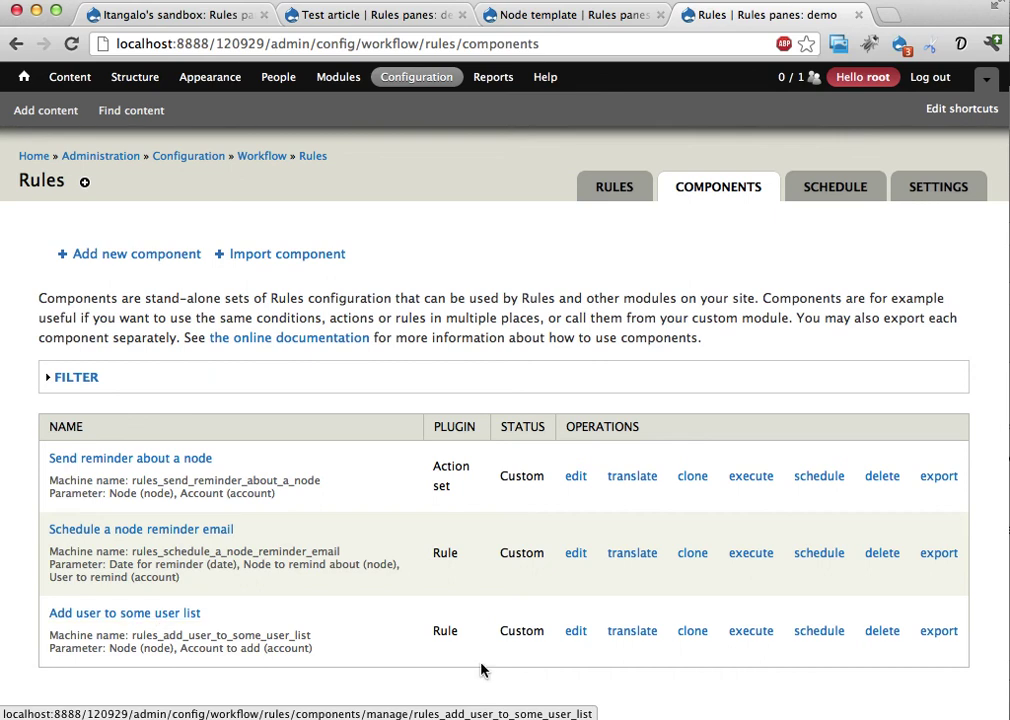
# Open the execute form for the 'Add user to some user list' rule component.
pyautogui.click(752, 631)
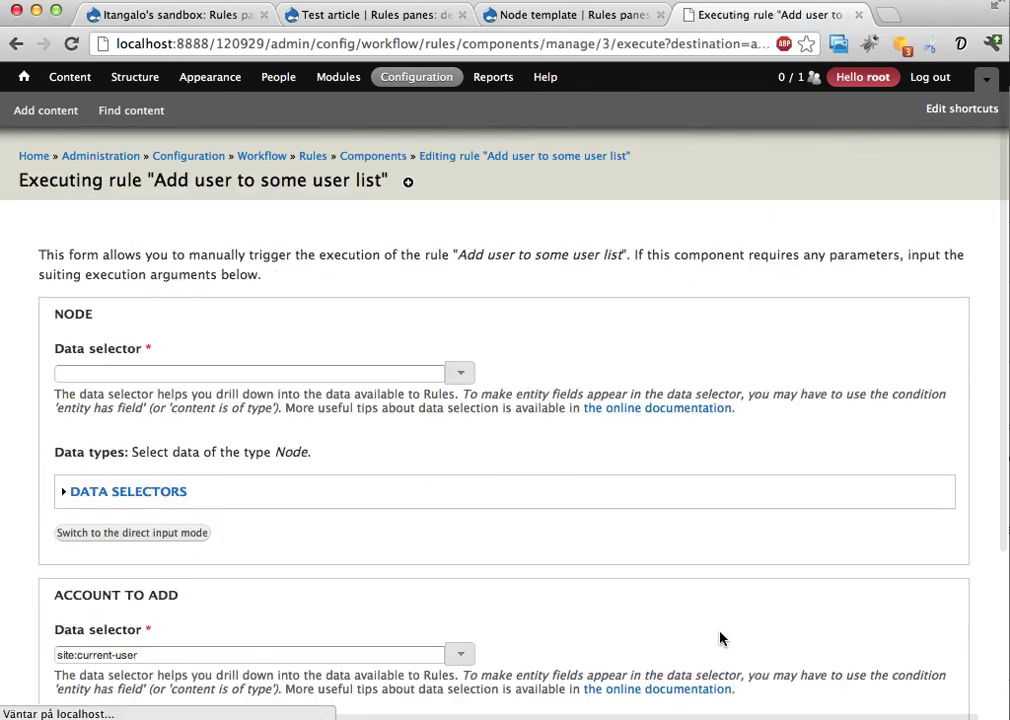
pyautogui.scroll(-5, 497, 458)
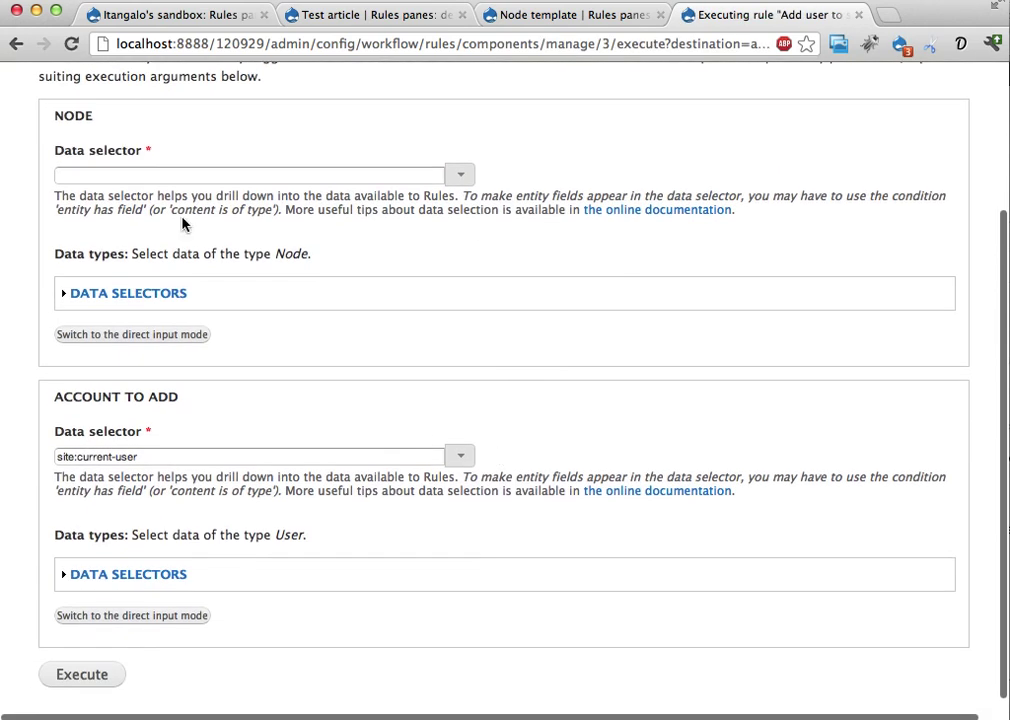
pyautogui.click(155, 174)
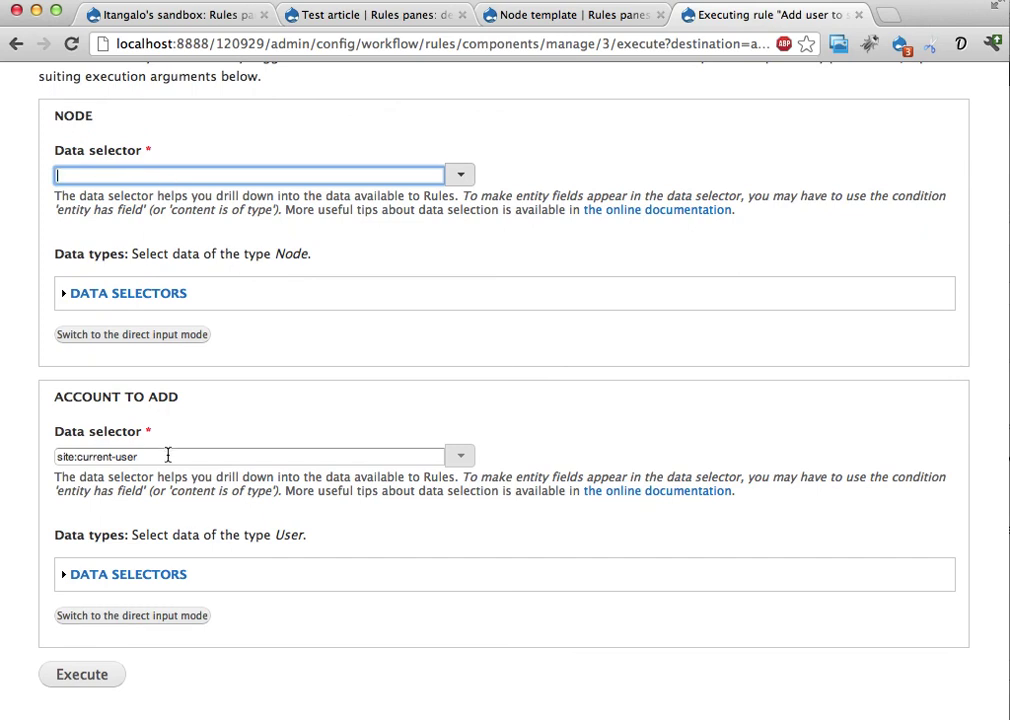
pyautogui.scroll(4, 168, 456)
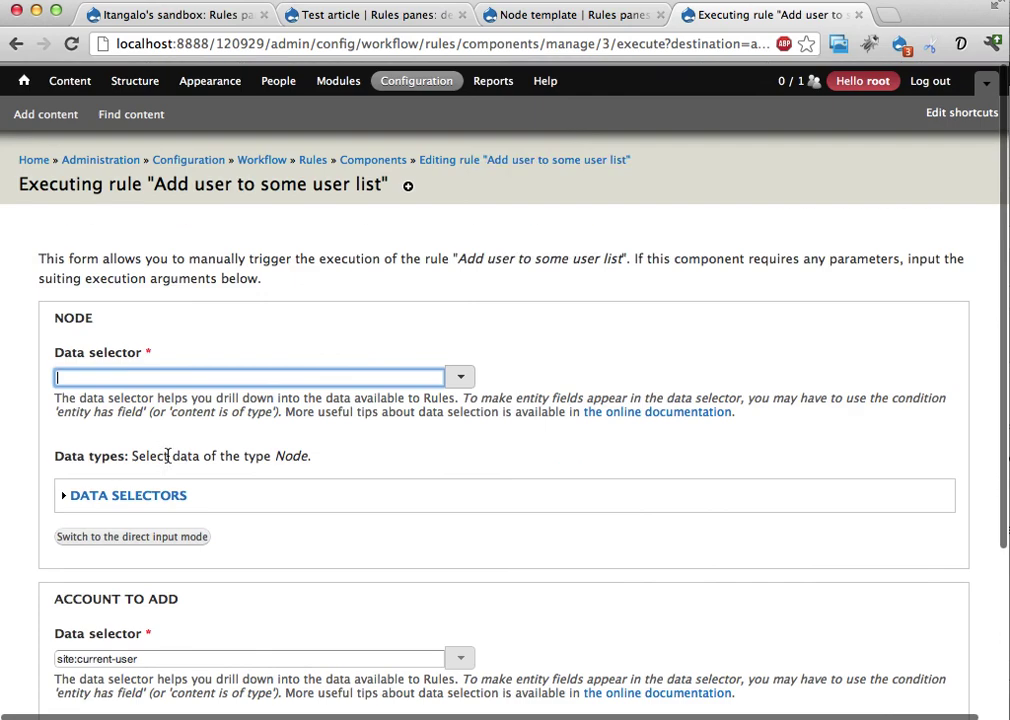
# Add the 'Add user to some user list' Rules pane to the right side, using Node being viewed and User.
pyautogui.click(568, 14)
pyautogui.scroll(-5, 629, 430)
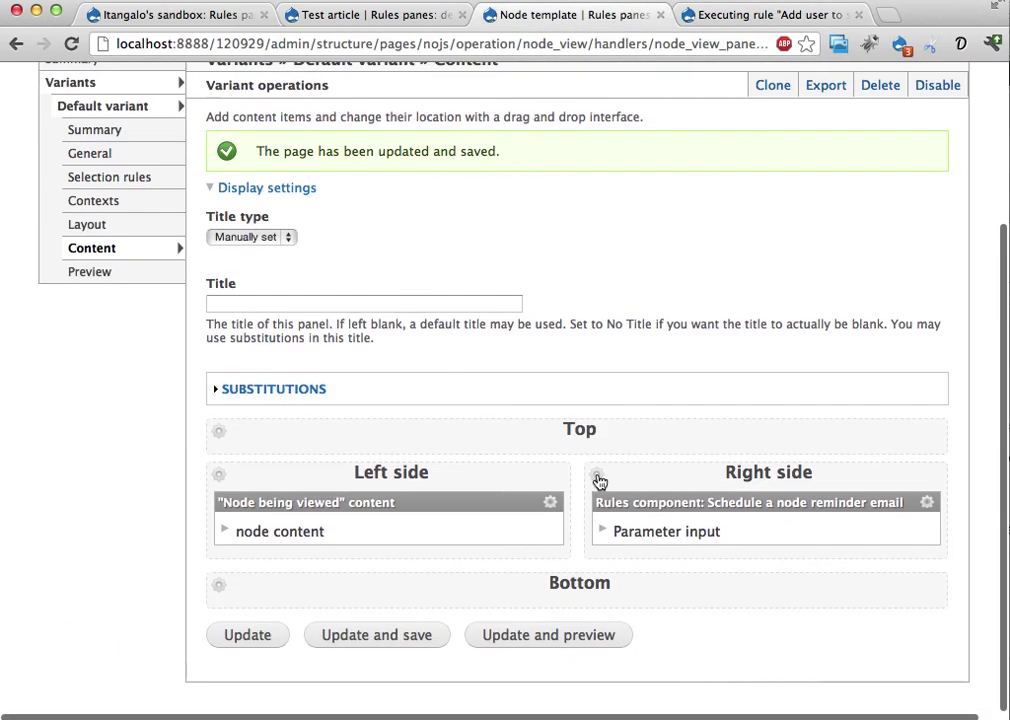
pyautogui.click(597, 474)
pyautogui.click(622, 479)
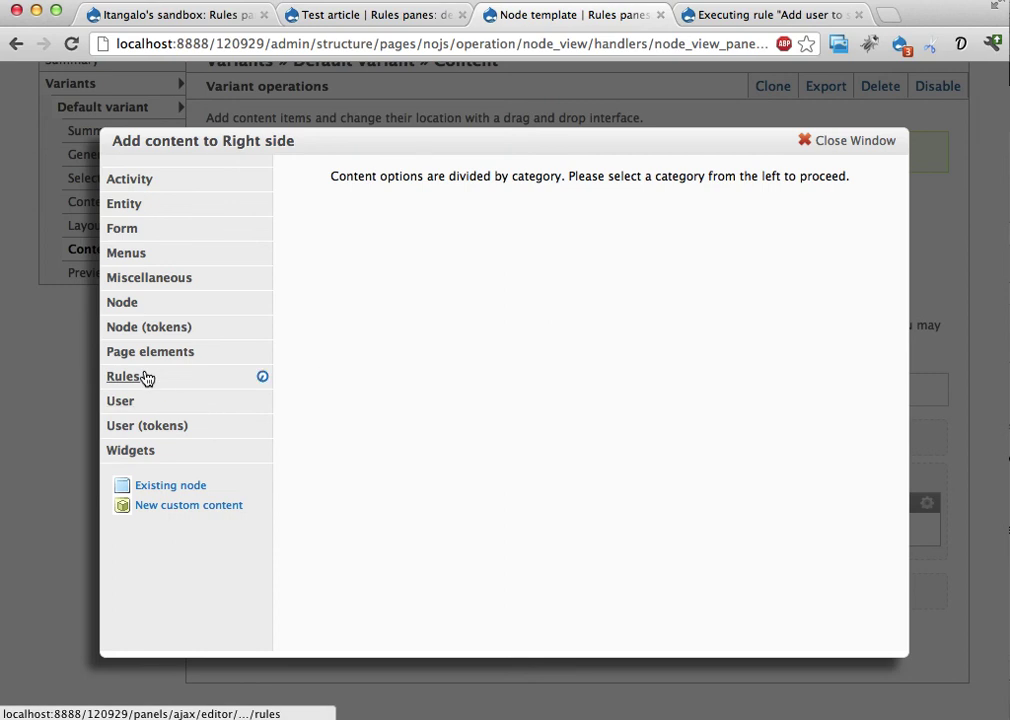
pyautogui.click(140, 376)
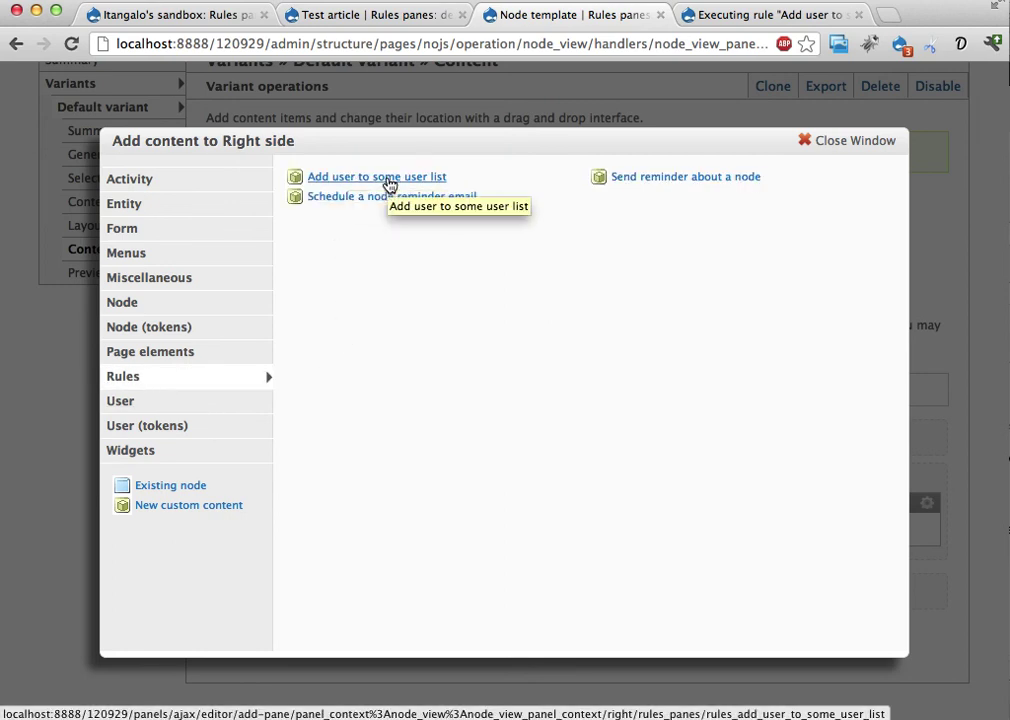
pyautogui.click(389, 181)
pyautogui.click(180, 206)
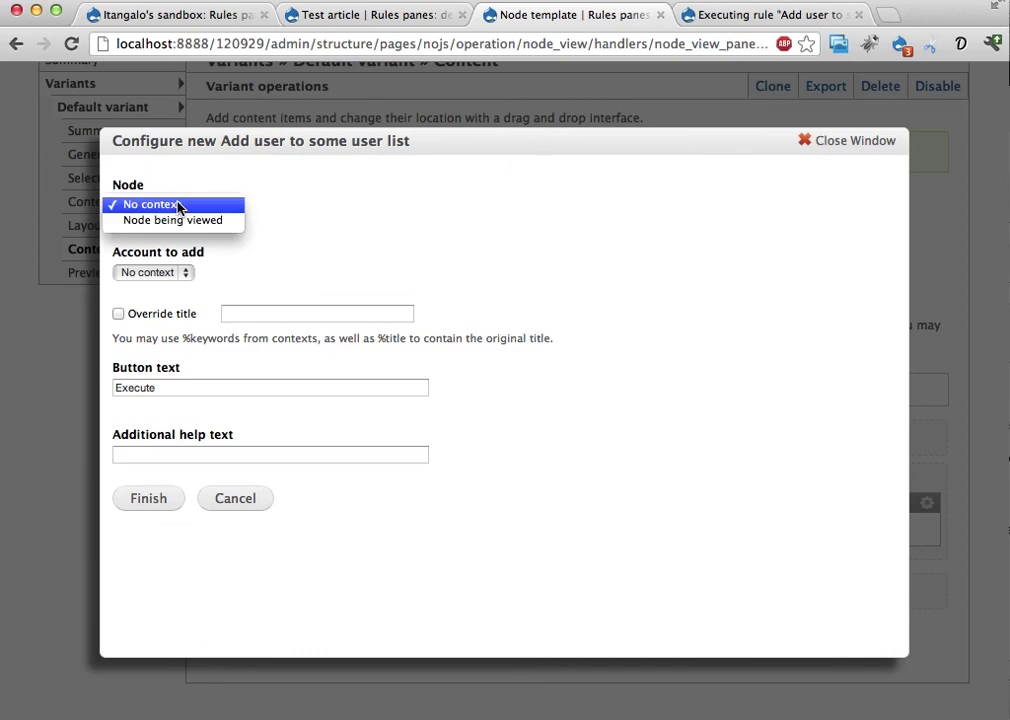
pyautogui.click(172, 222)
pyautogui.click(165, 272)
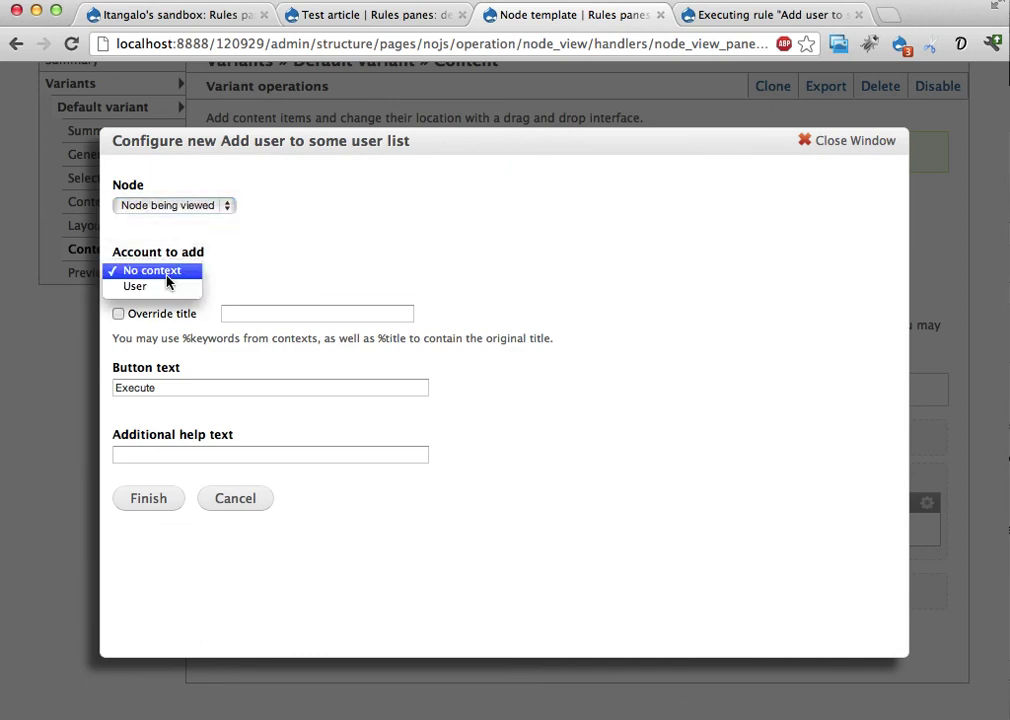
pyautogui.click(165, 288)
# Title the pane 'Add me to this list!' with button text 'Add'.
pyautogui.click(170, 315)
pyautogui.click(284, 314)
pyautogui.write('Add me to this list!')
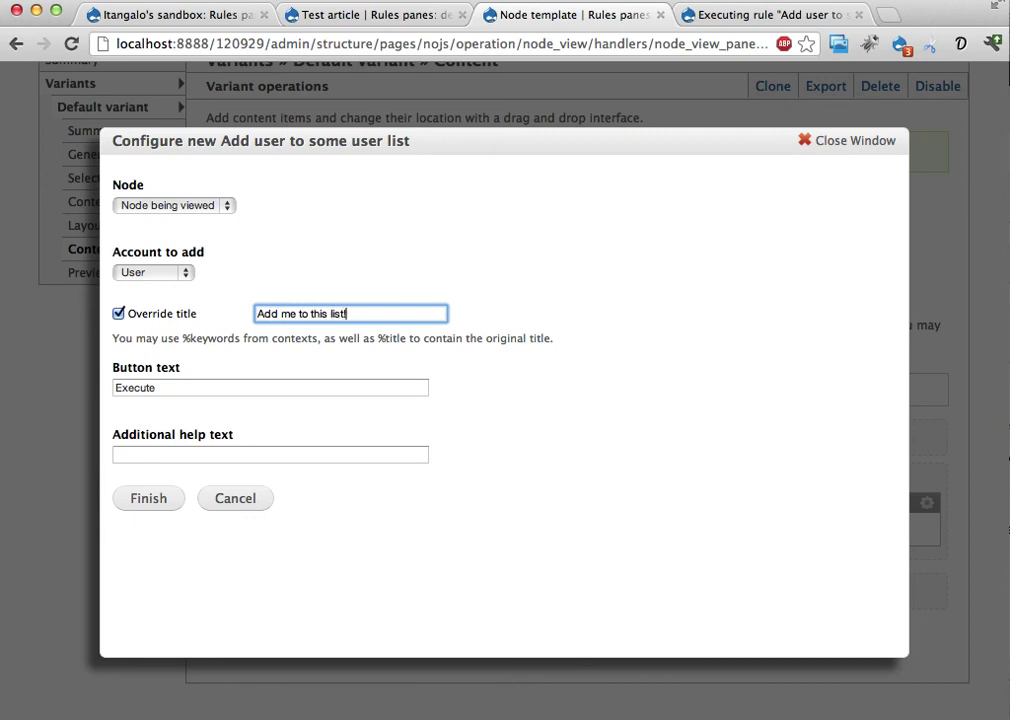
pyautogui.doubleClick(266, 389)
pyautogui.write('Add')
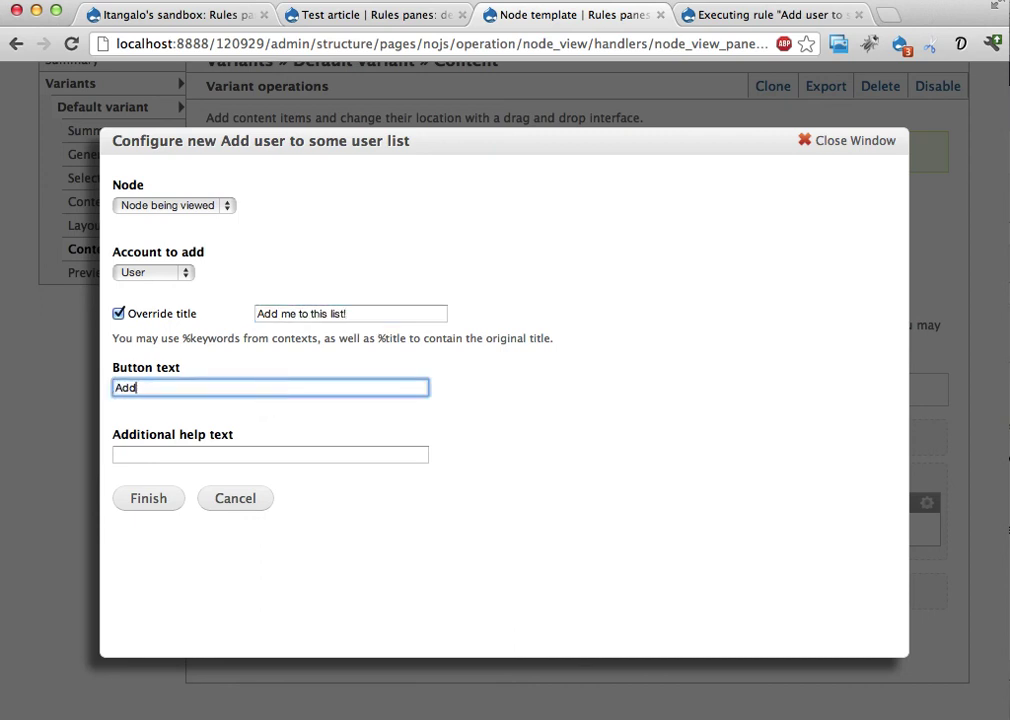
pyautogui.click(148, 499)
# Save the node template and reload the Test article so the new pane appears.
pyautogui.click(352, 700)
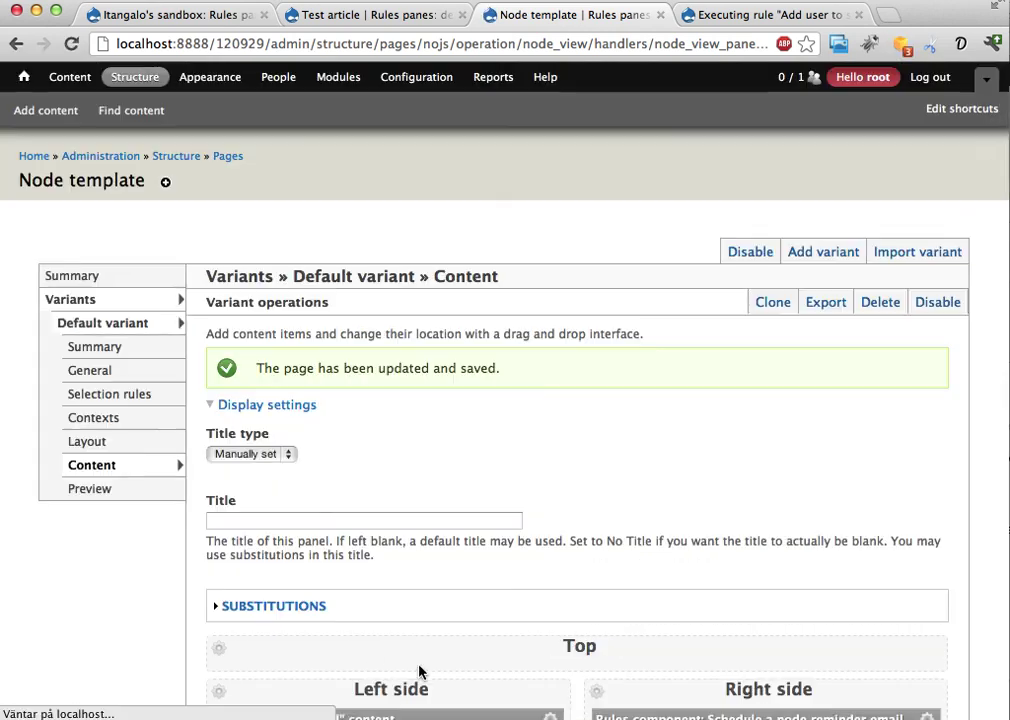
pyautogui.hotkey('ctrl', 'shift', 'Tab')
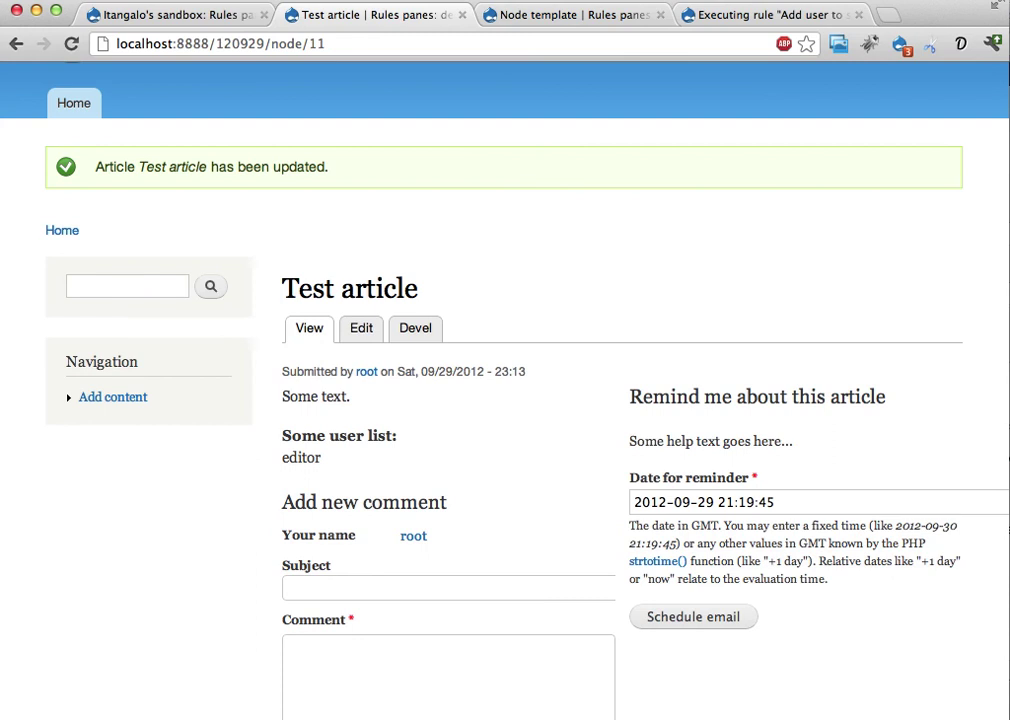
pyautogui.press('super+r')
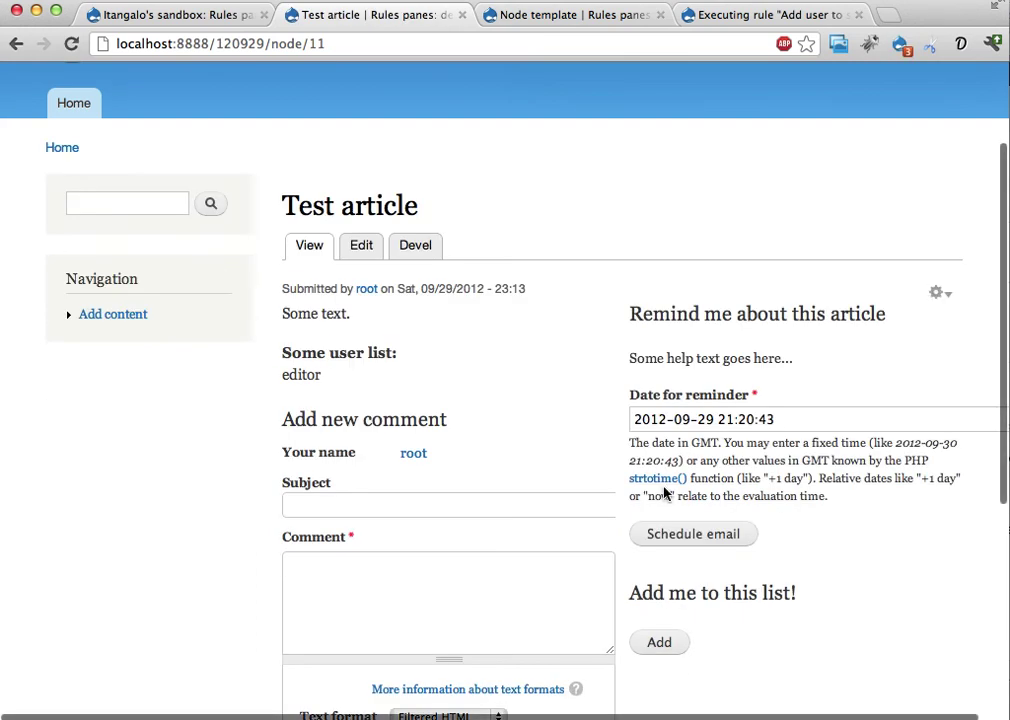
pyautogui.scroll(-4, 665, 493)
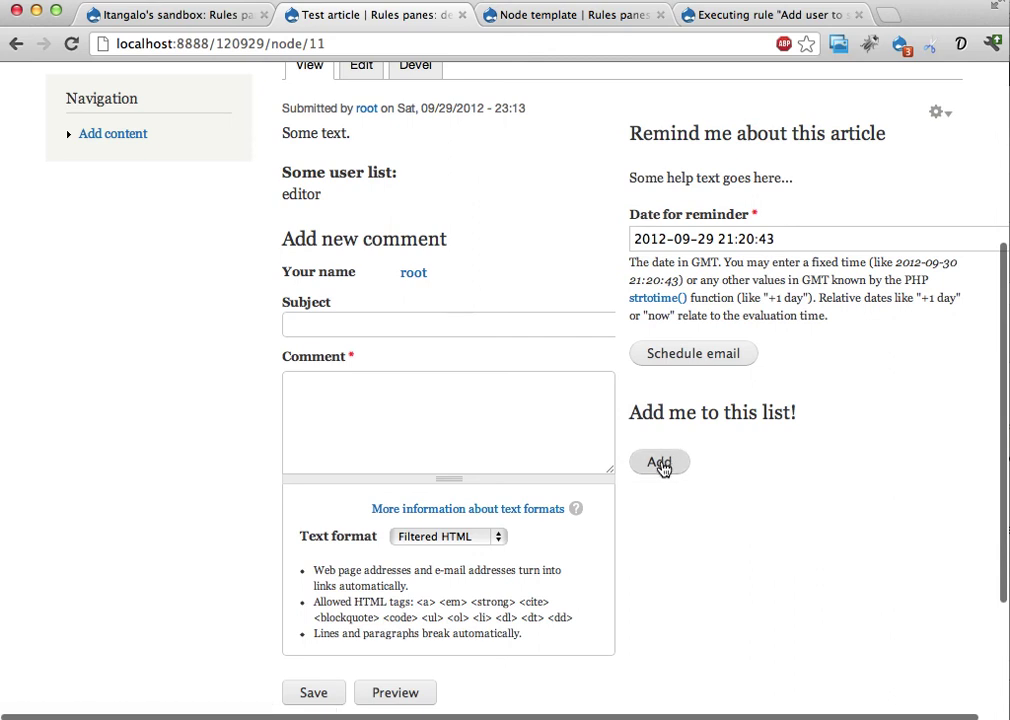
# Add root to the user list twice with the Add button, then schedule the reminder email.
pyautogui.click(660, 464)
pyautogui.scroll(-2, 401, 424)
pyautogui.scroll(-1, 630, 520)
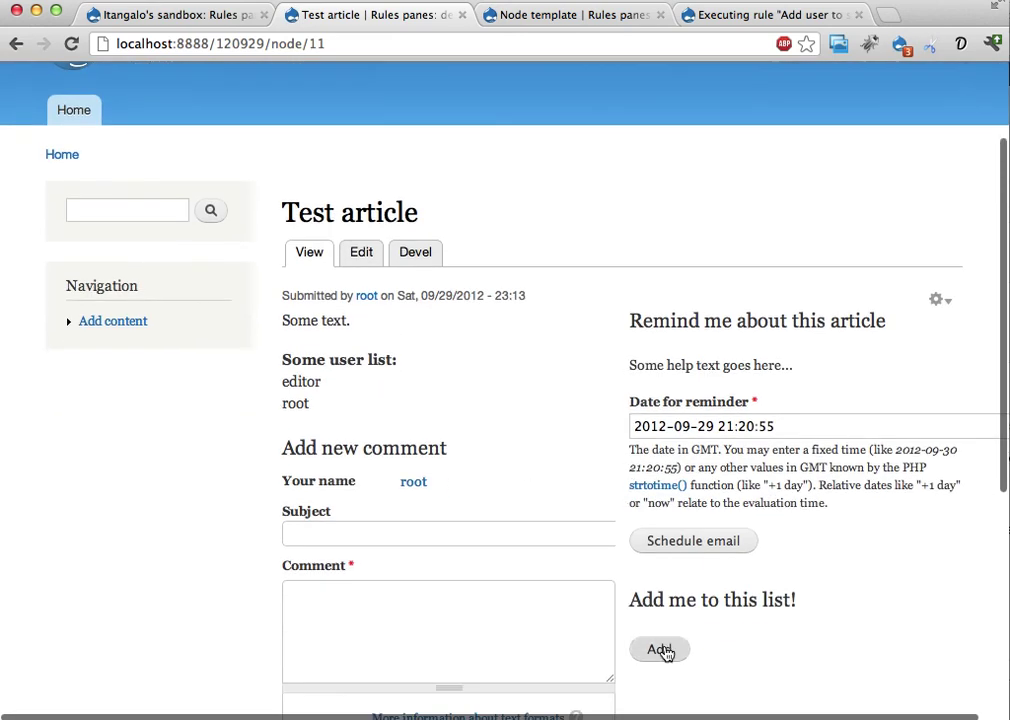
pyautogui.click(663, 686)
pyautogui.scroll(-2, 363, 543)
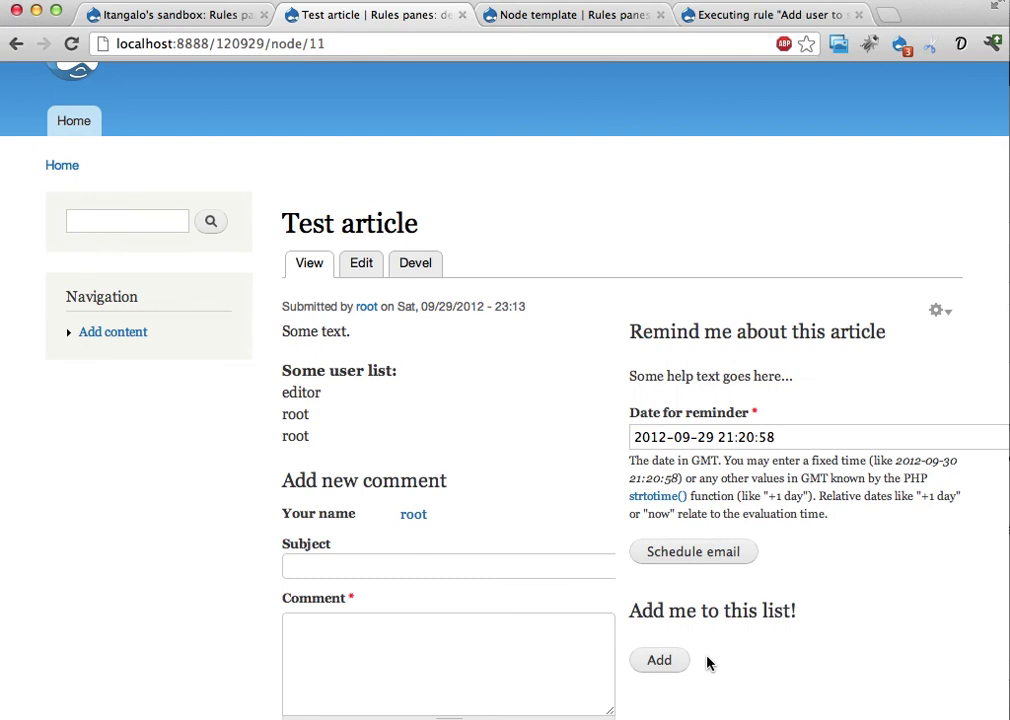
pyautogui.click(724, 552)
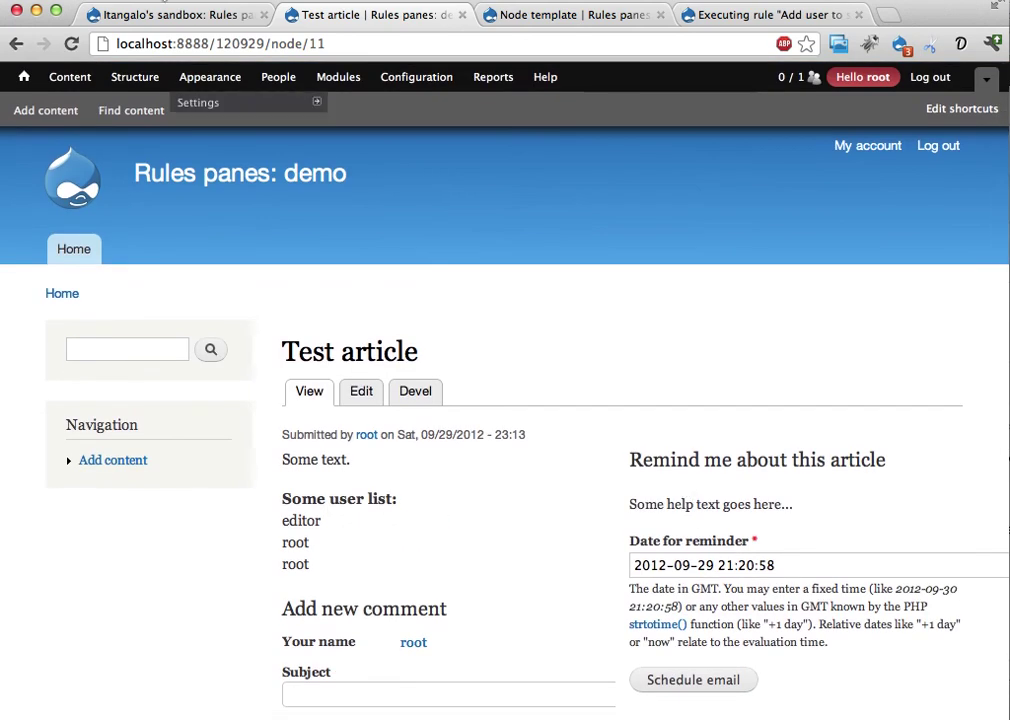
# Return to the drupal.org Rules panes sandbox project page.
pyautogui.click(172, 16)
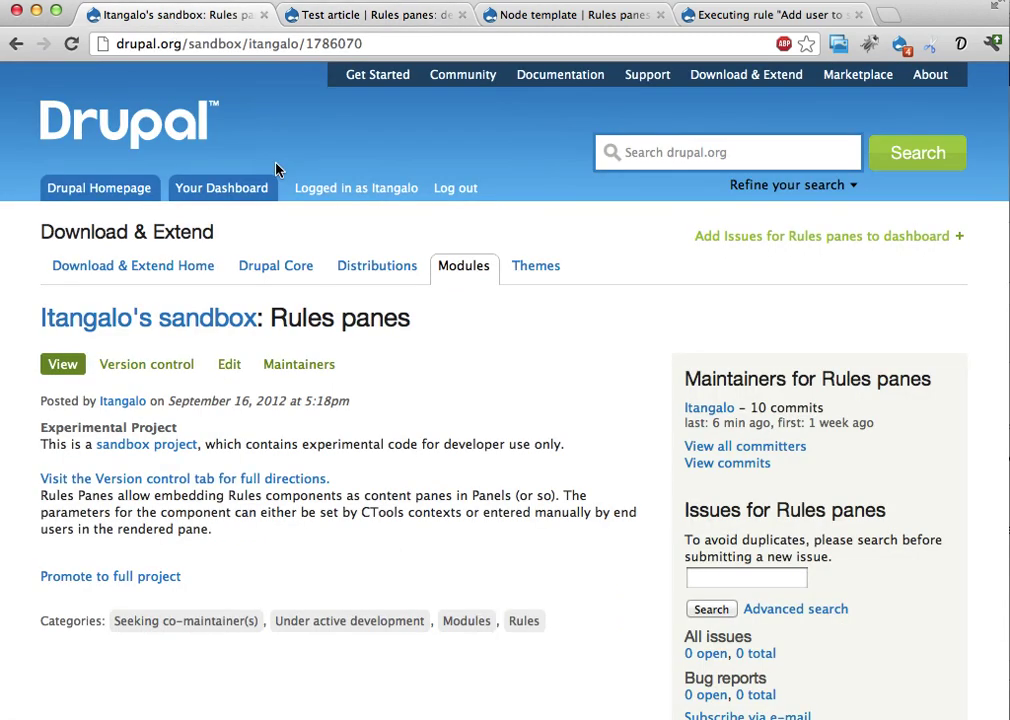